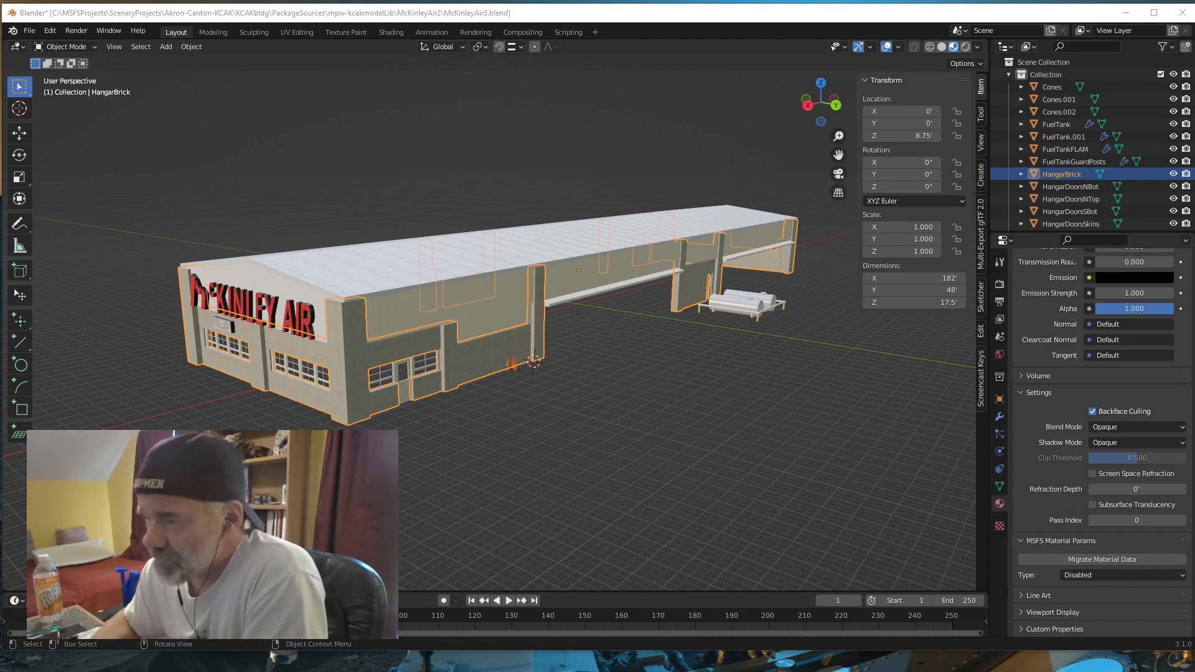
Step: Migrate the MSFS material data of the hangar's brick walls
{"action": "left_click", "coordinate": [392, 188]}
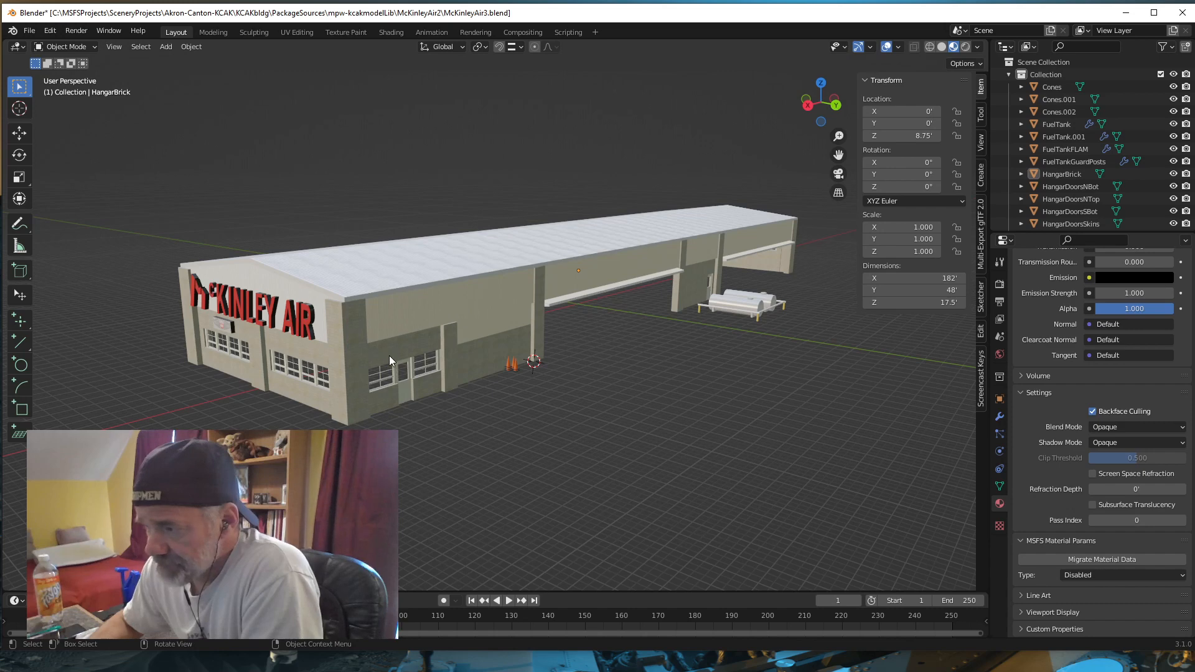
{"action": "scroll", "coordinate": [441, 352], "scroll_direction": "up", "scroll_amount": 3}
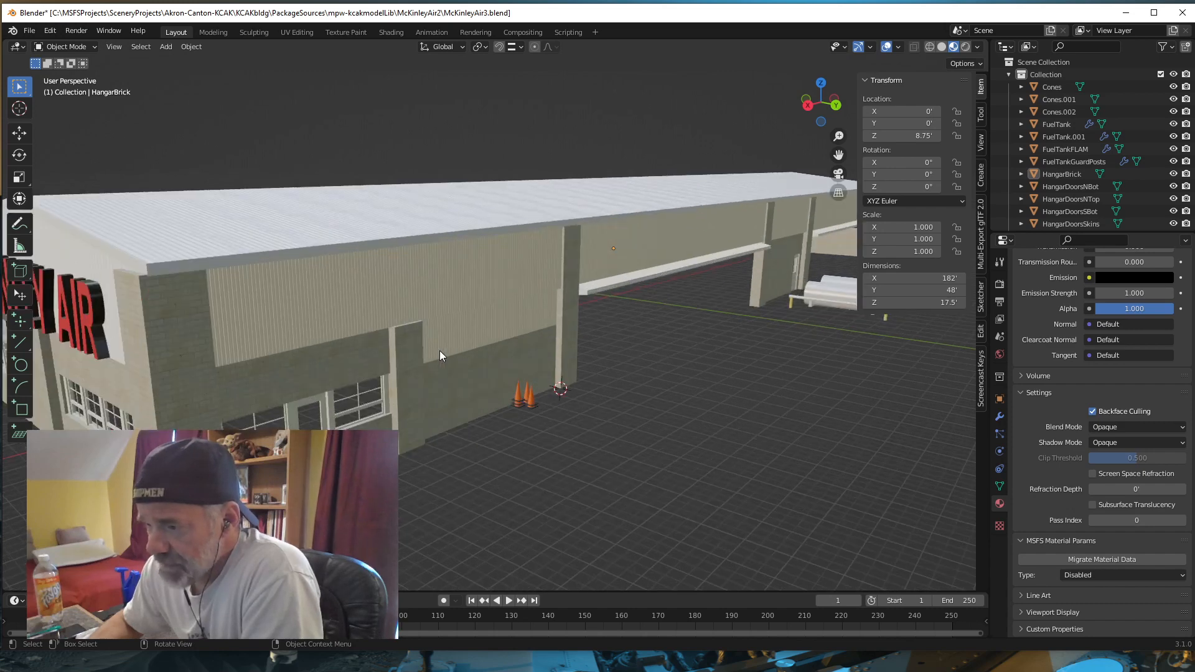
{"action": "scroll", "coordinate": [439, 352], "scroll_direction": "down", "scroll_amount": 5}
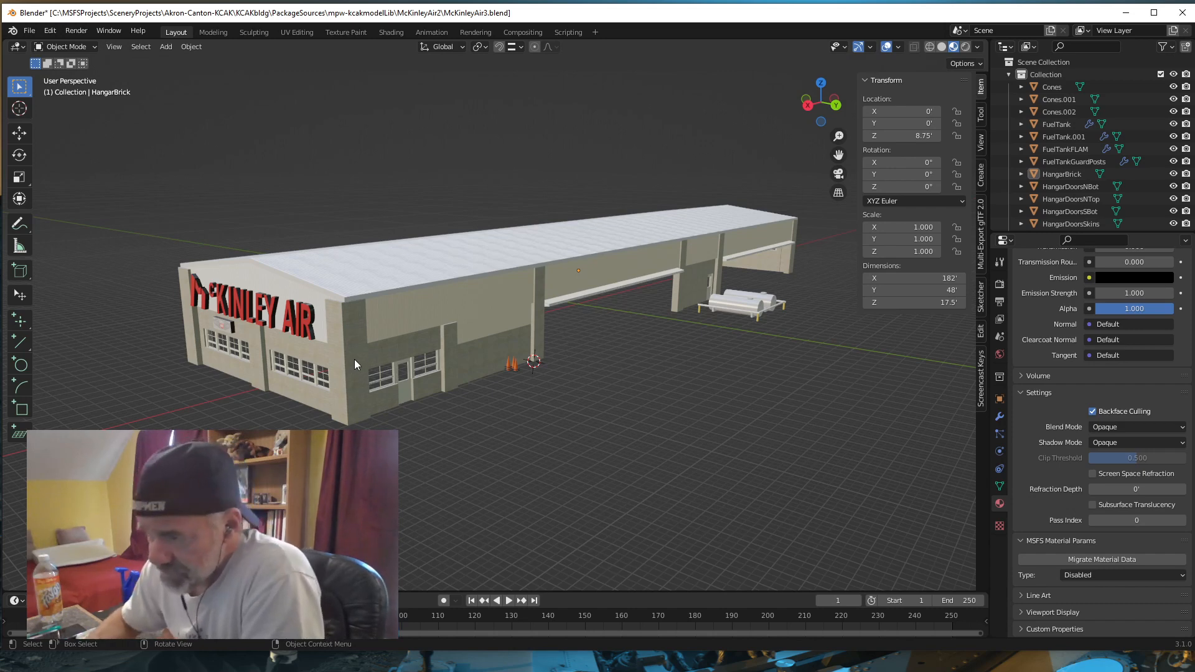
{"action": "left_click", "coordinate": [355, 363]}
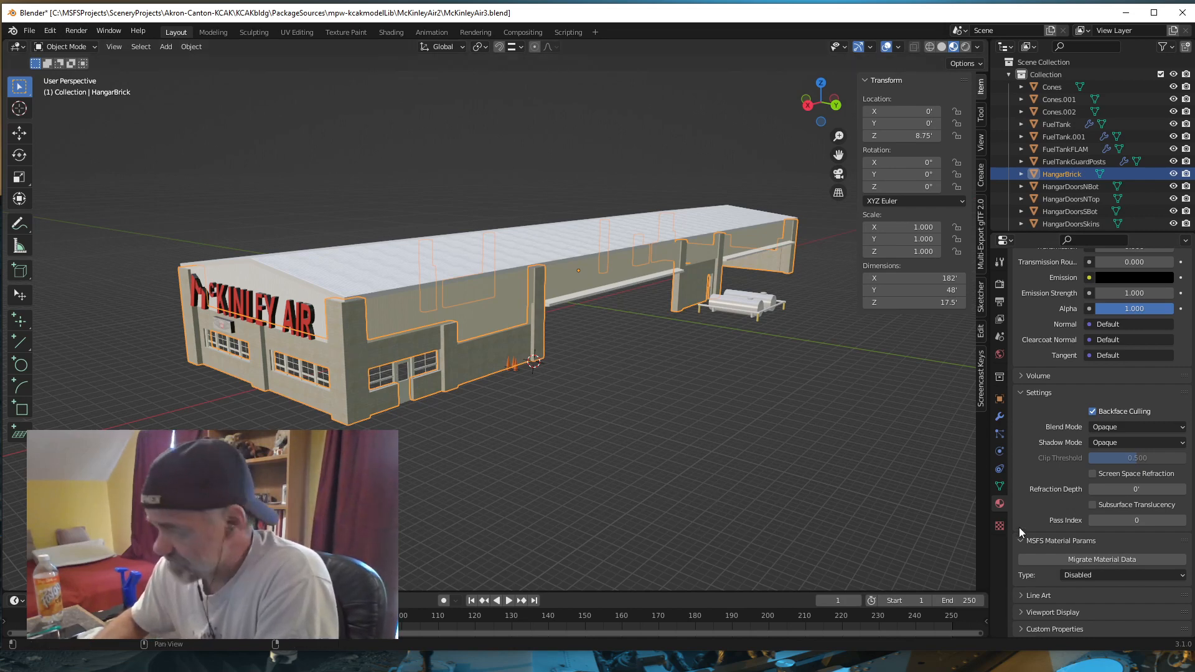
{"action": "left_click", "coordinate": [1079, 561]}
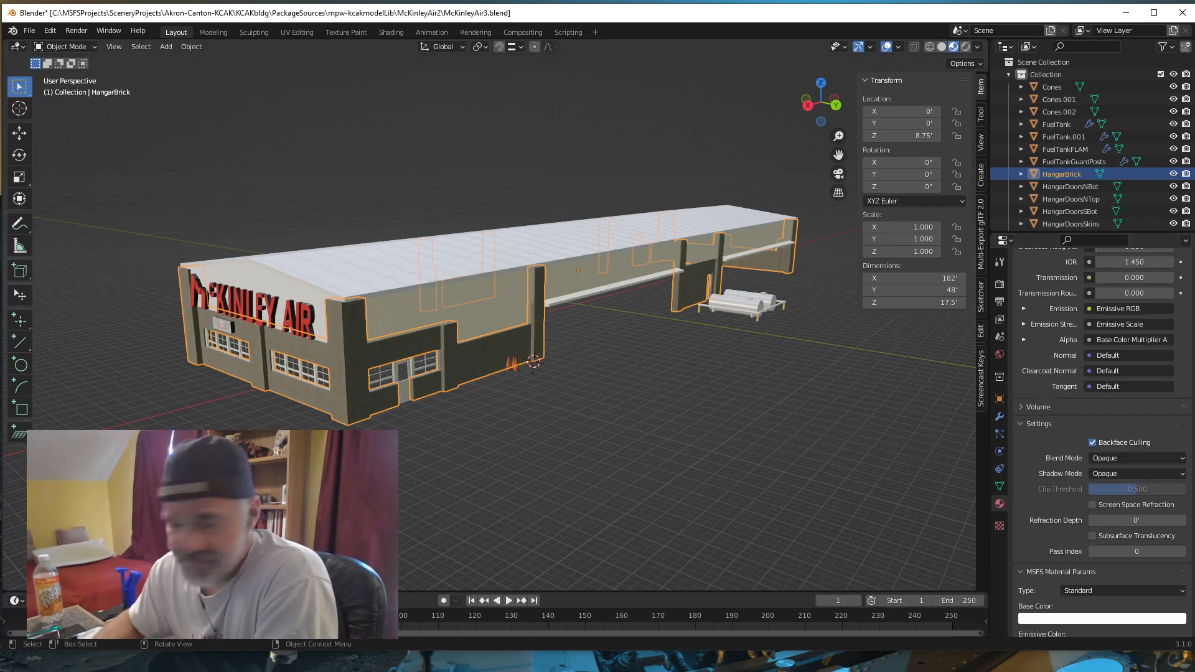
Step: Review the brick material's MSFS parameters, from type and colors through UV options and general parameters to the assigned textures
{"action": "scroll", "coordinate": [1070, 549], "scroll_direction": "down", "scroll_amount": 4}
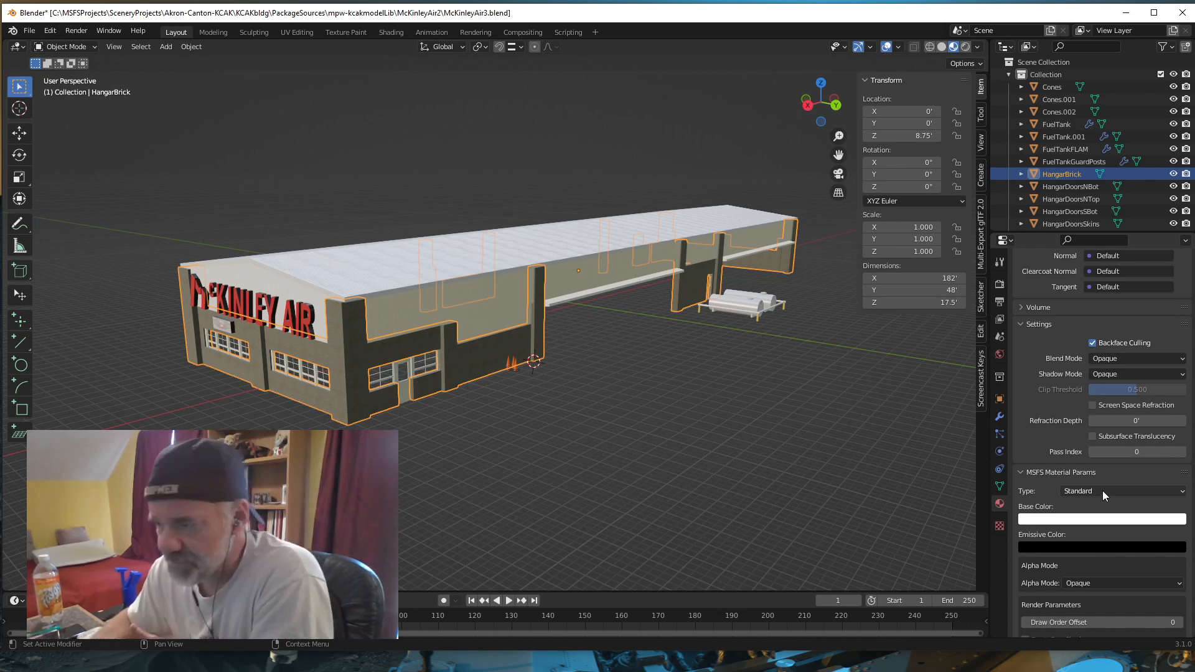
{"action": "scroll", "coordinate": [492, 312], "scroll_direction": "up", "scroll_amount": 5}
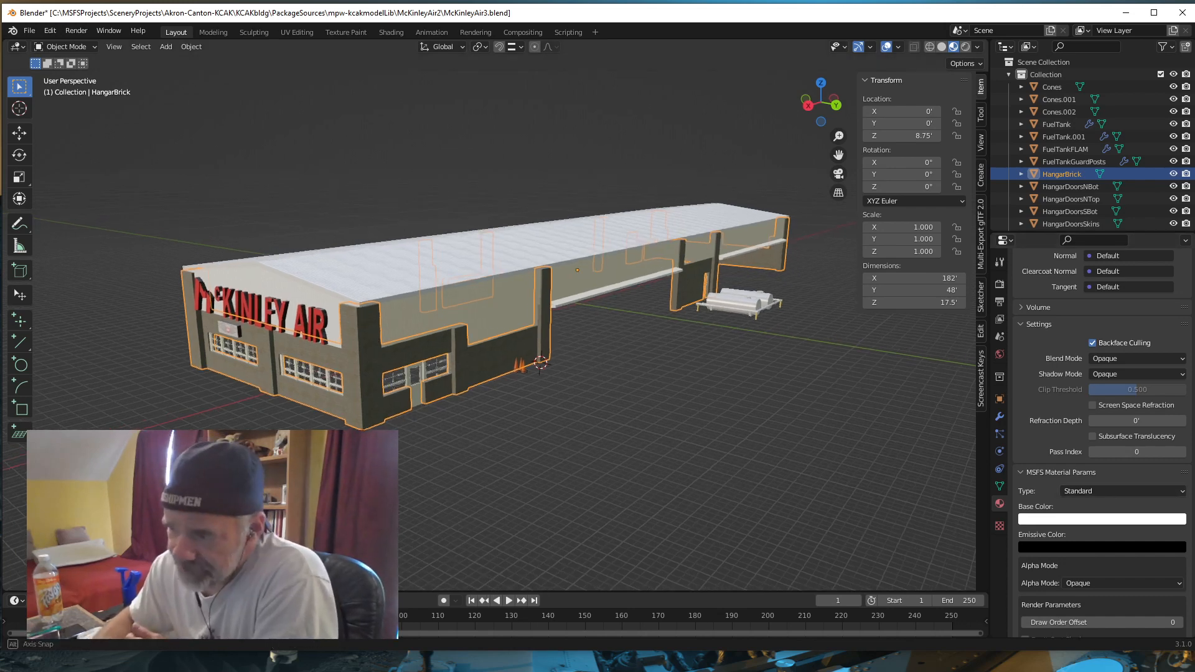
{"action": "scroll", "coordinate": [409, 440], "scroll_direction": "down", "scroll_amount": 4}
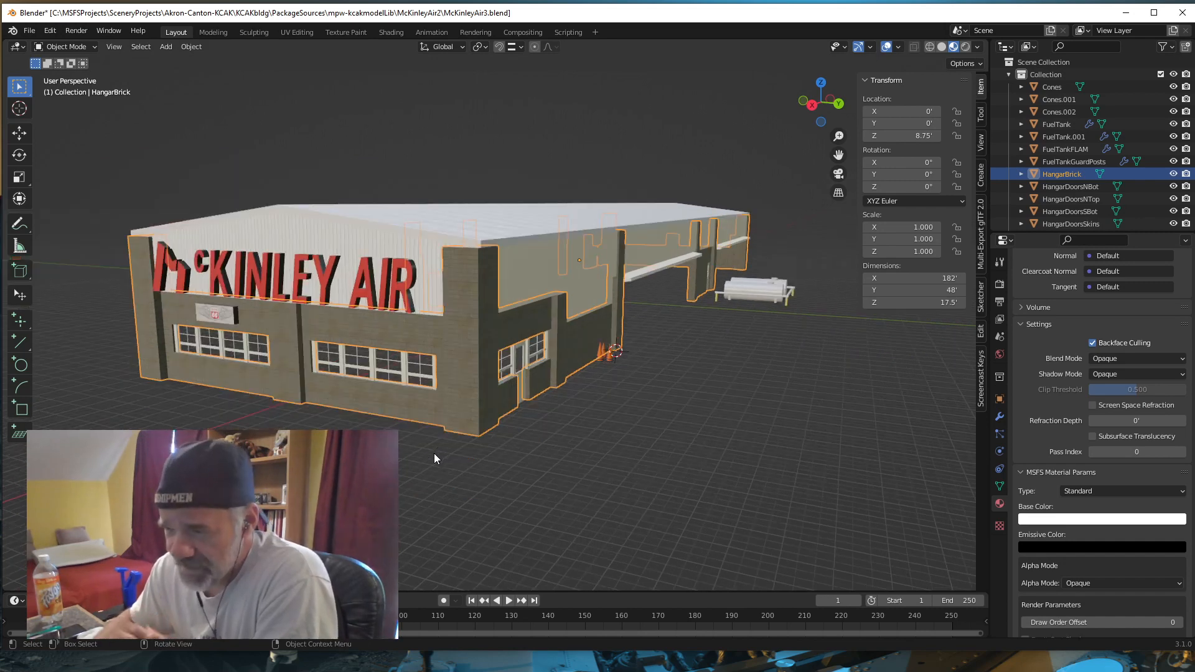
{"action": "middle_click_drag", "start_coordinate": [486, 457], "coordinate": [324, 480]}
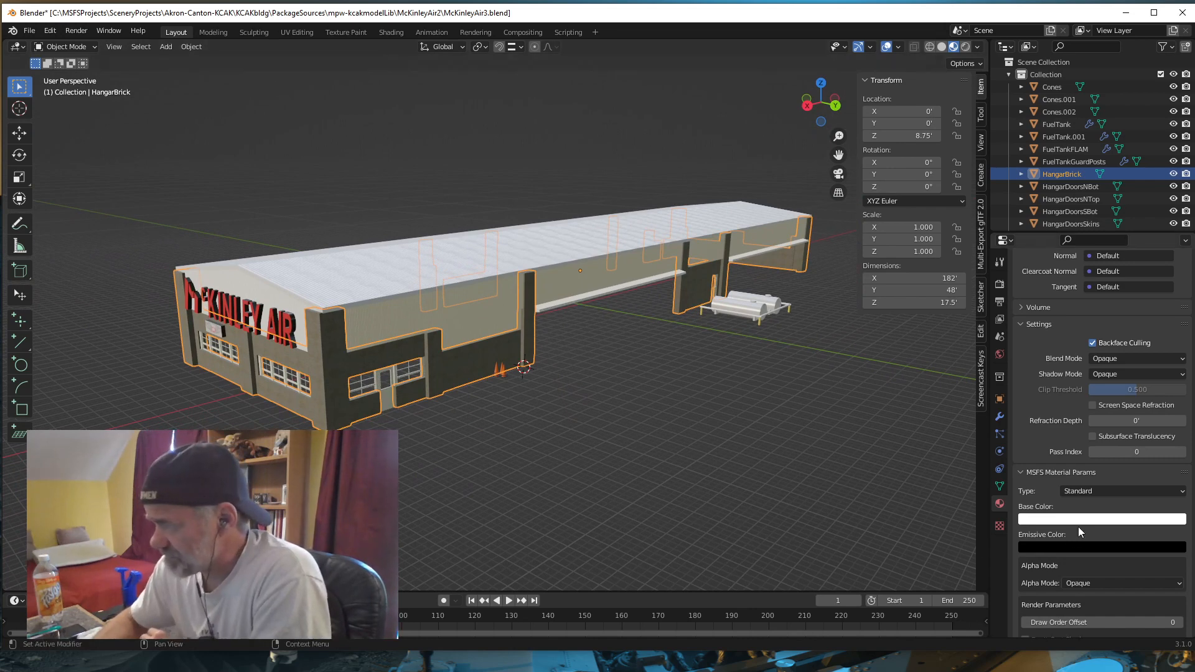
{"action": "scroll", "coordinate": [1079, 527], "scroll_direction": "down", "scroll_amount": 6}
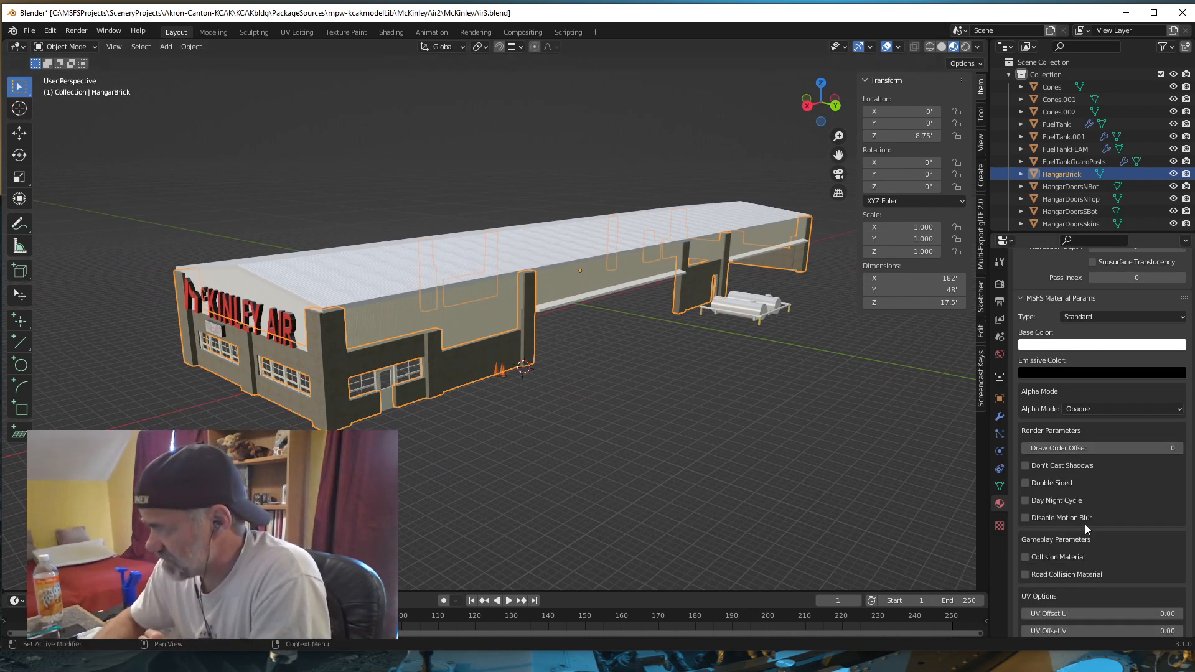
{"action": "scroll", "coordinate": [1086, 525], "scroll_direction": "down", "scroll_amount": 10}
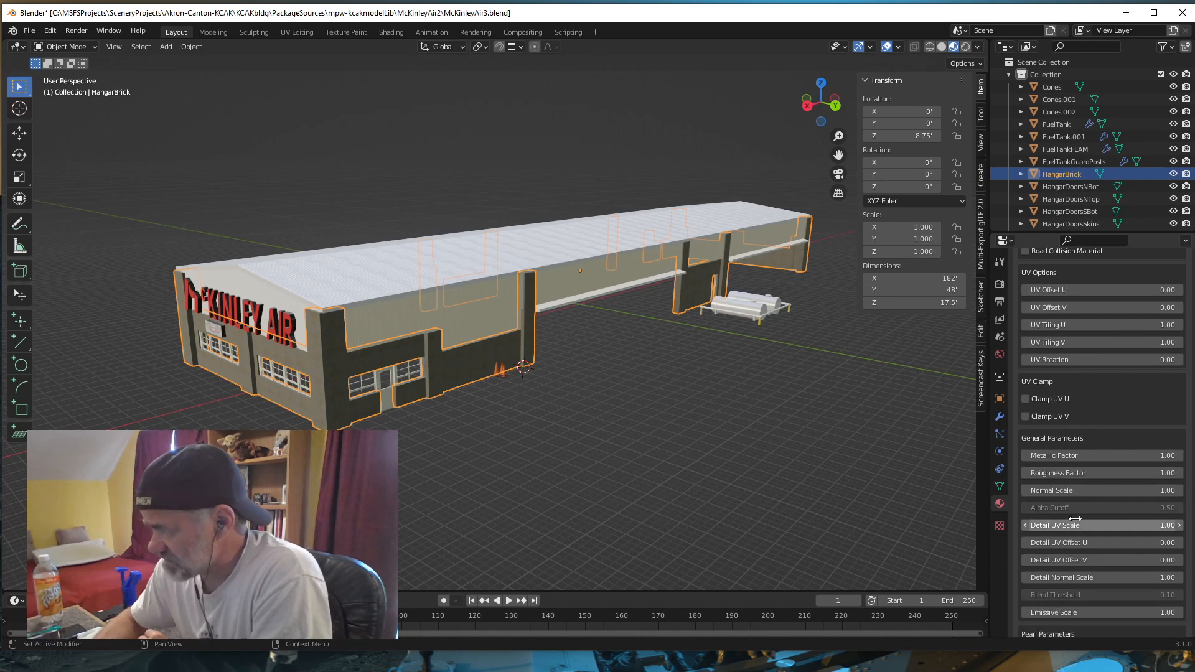
{"action": "scroll", "coordinate": [1075, 523], "scroll_direction": "down", "scroll_amount": 8}
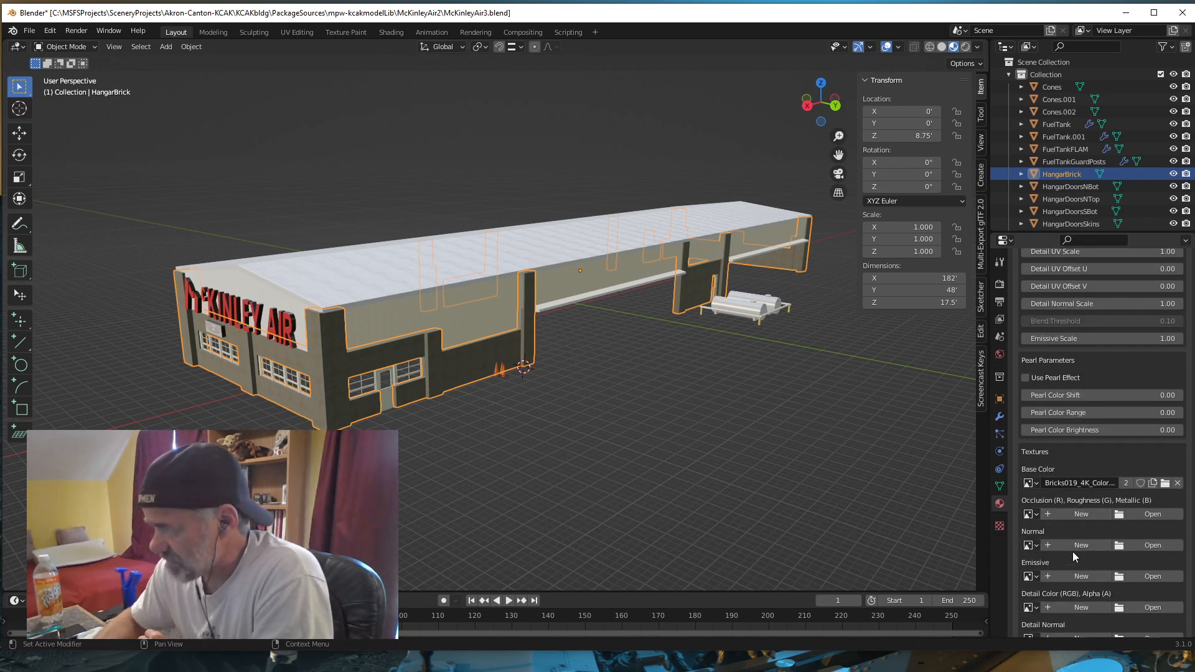
{"action": "scroll", "coordinate": [1070, 543], "scroll_direction": "up", "scroll_amount": 3}
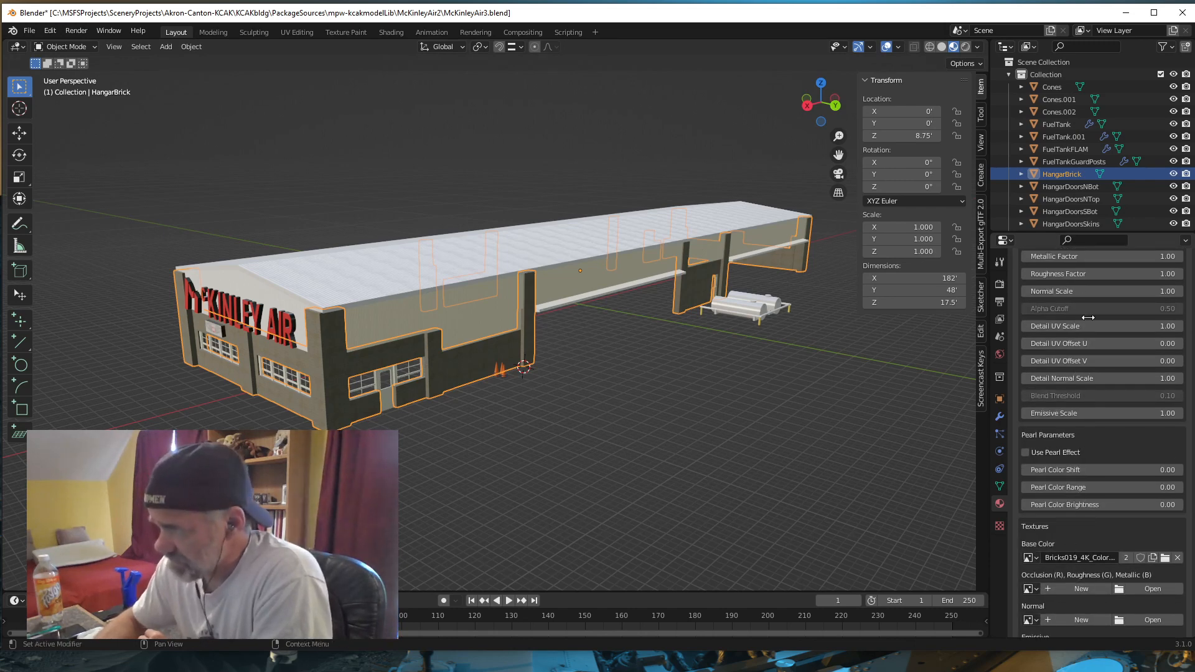
{"action": "scroll", "coordinate": [1079, 506], "scroll_direction": "up", "scroll_amount": 4}
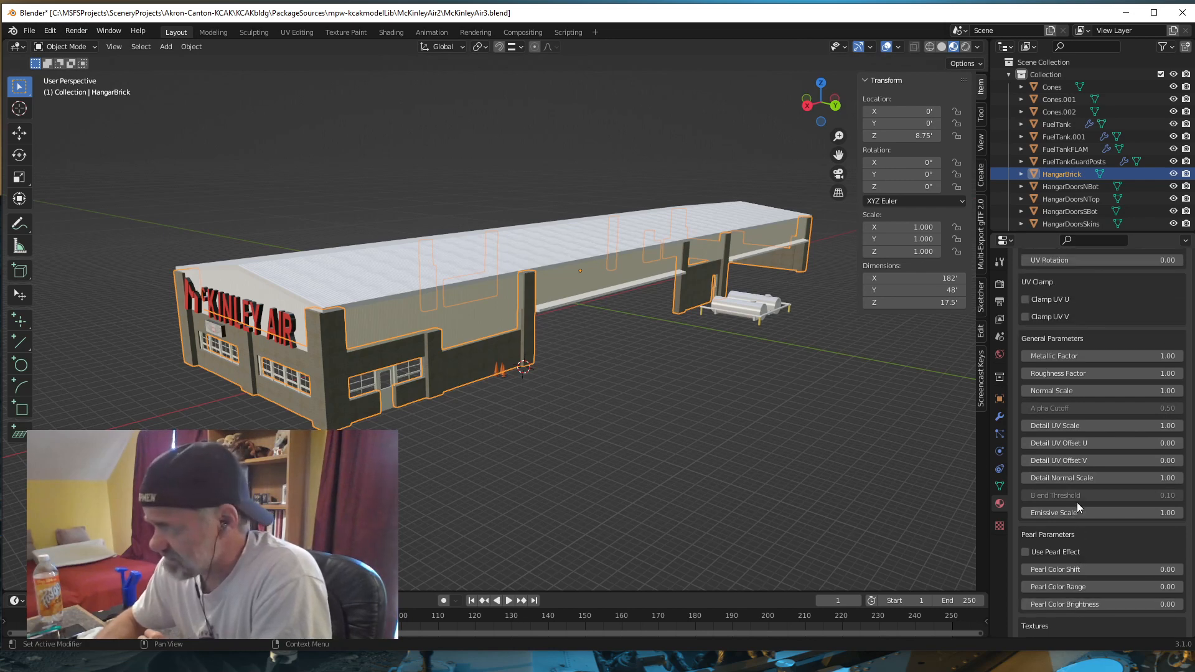
{"action": "scroll", "coordinate": [1077, 503], "scroll_direction": "up", "scroll_amount": 7}
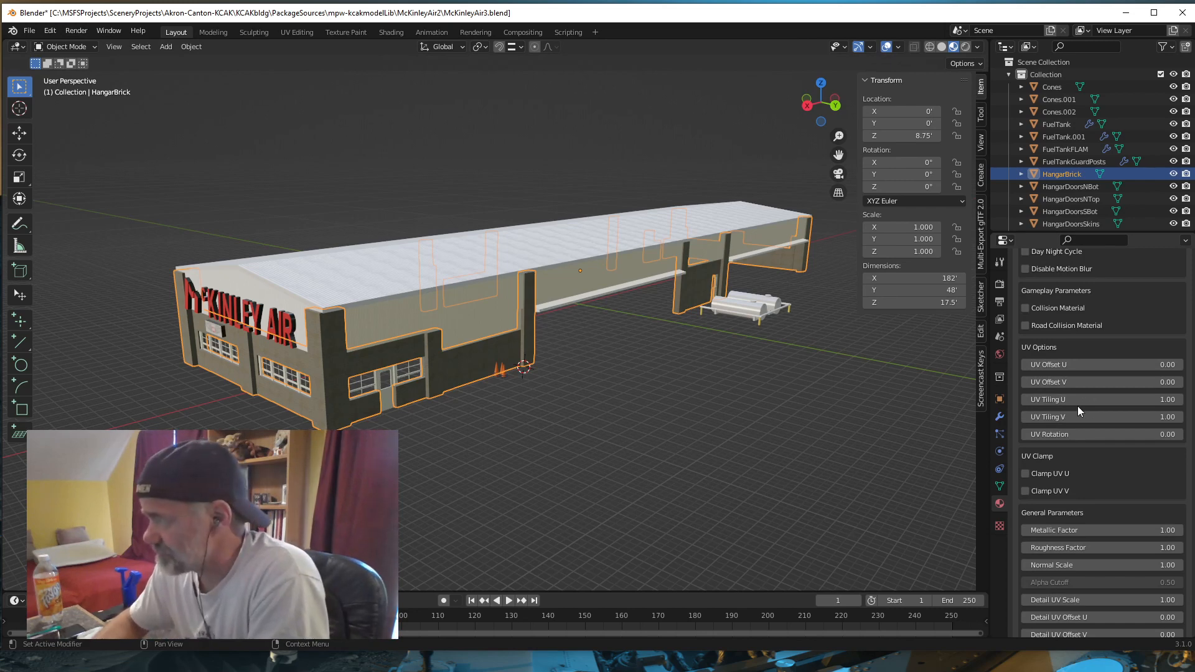
{"action": "scroll", "coordinate": [1077, 406], "scroll_direction": "up", "scroll_amount": 14}
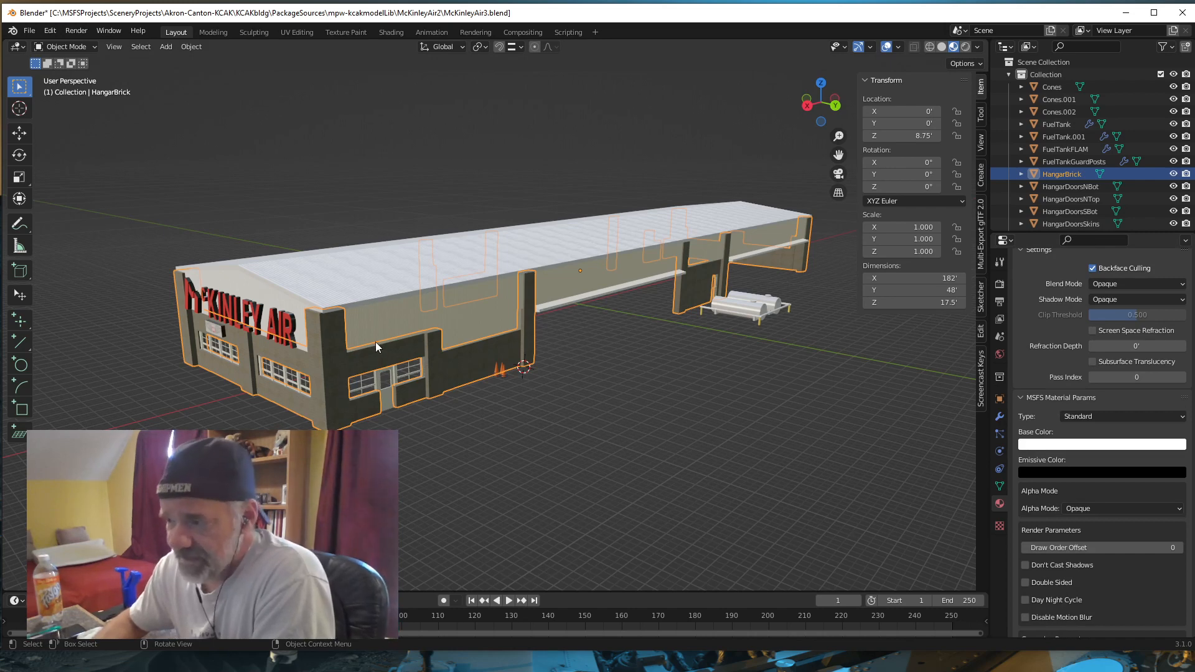
{"action": "scroll", "coordinate": [1079, 483], "scroll_direction": "up", "scroll_amount": 4}
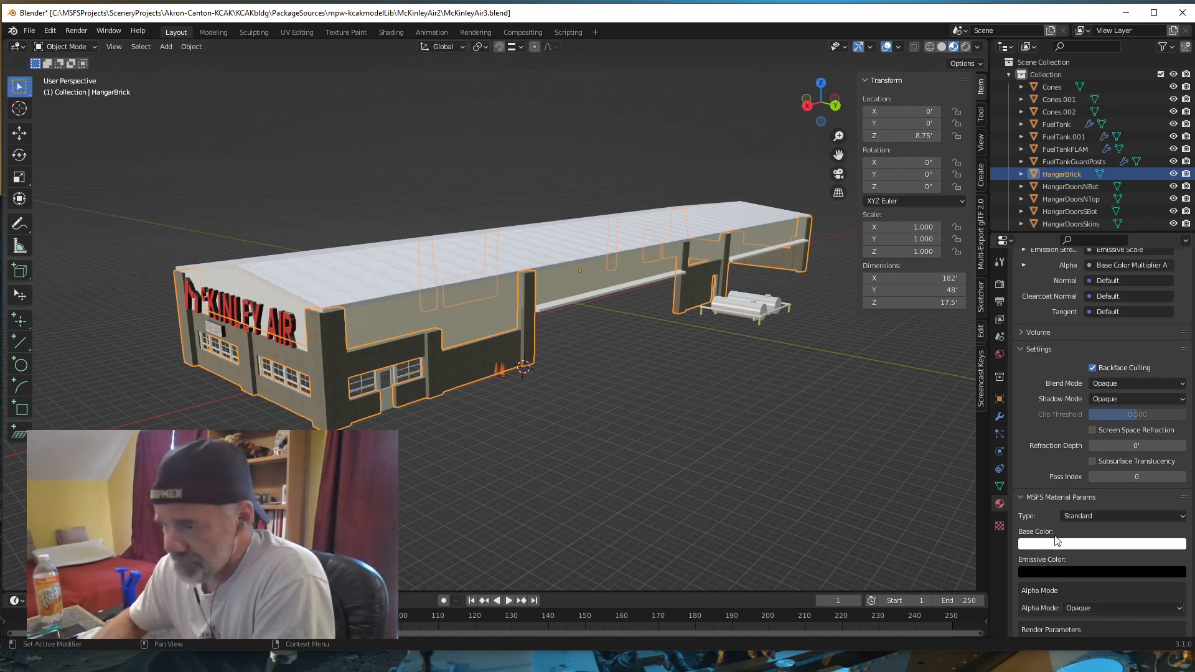
Step: Check the personnel doors' material settings and migrate the MSFS material data of the hangar's siding
{"action": "left_click", "coordinate": [377, 329]}
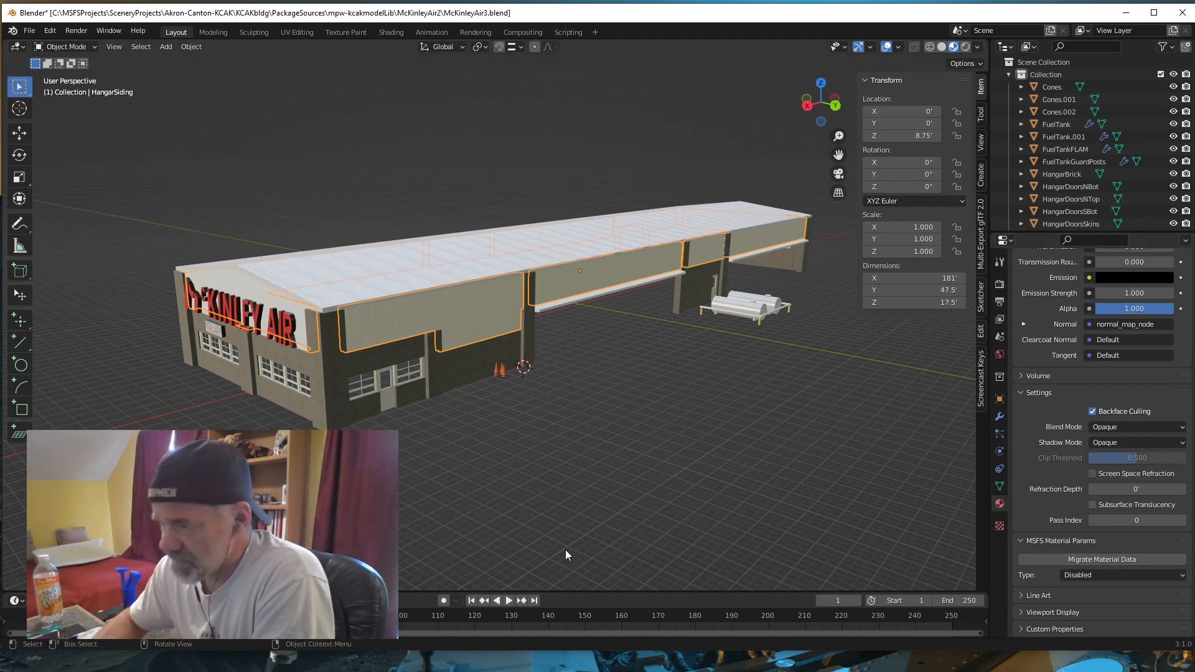
{"action": "left_click", "coordinate": [388, 400]}
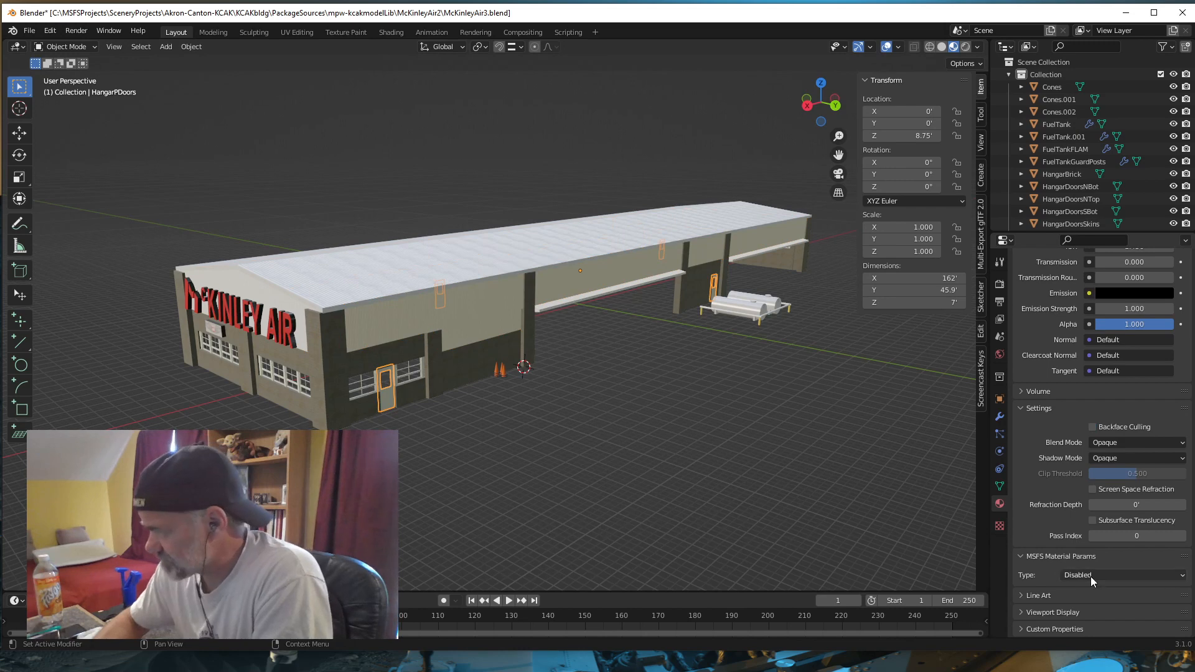
{"action": "scroll", "coordinate": [1066, 391], "scroll_direction": "up", "scroll_amount": 15}
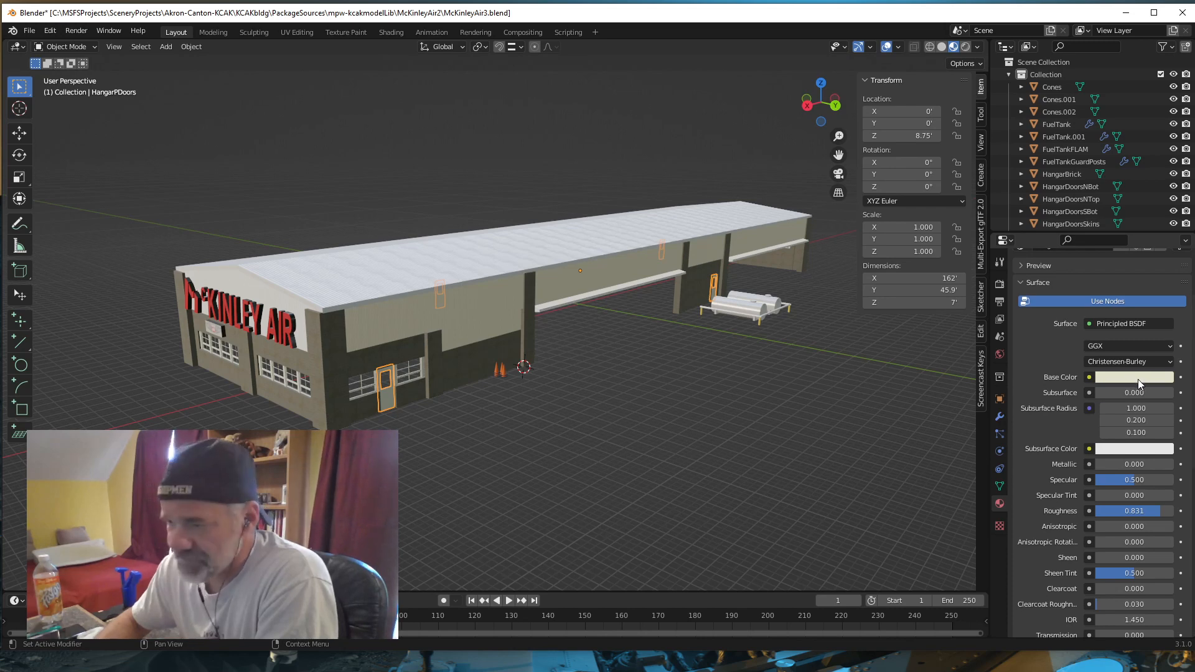
{"action": "left_click", "coordinate": [395, 320]}
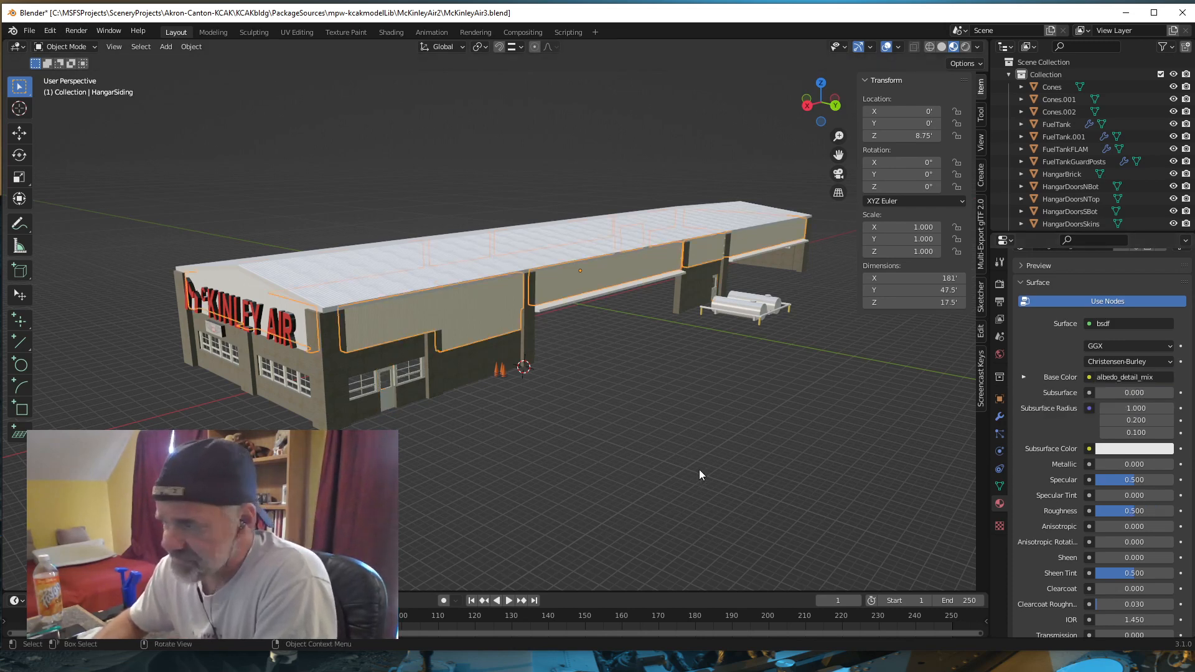
{"action": "scroll", "coordinate": [1082, 518], "scroll_direction": "down", "scroll_amount": 10}
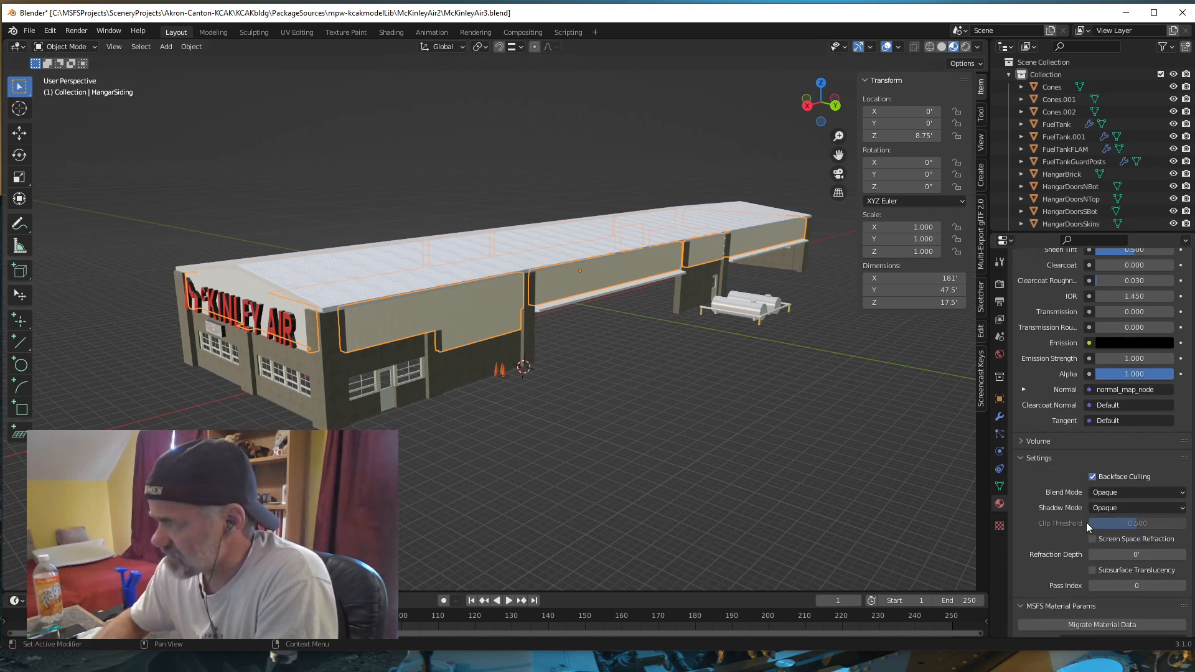
{"action": "scroll", "coordinate": [1085, 522], "scroll_direction": "down", "scroll_amount": 3}
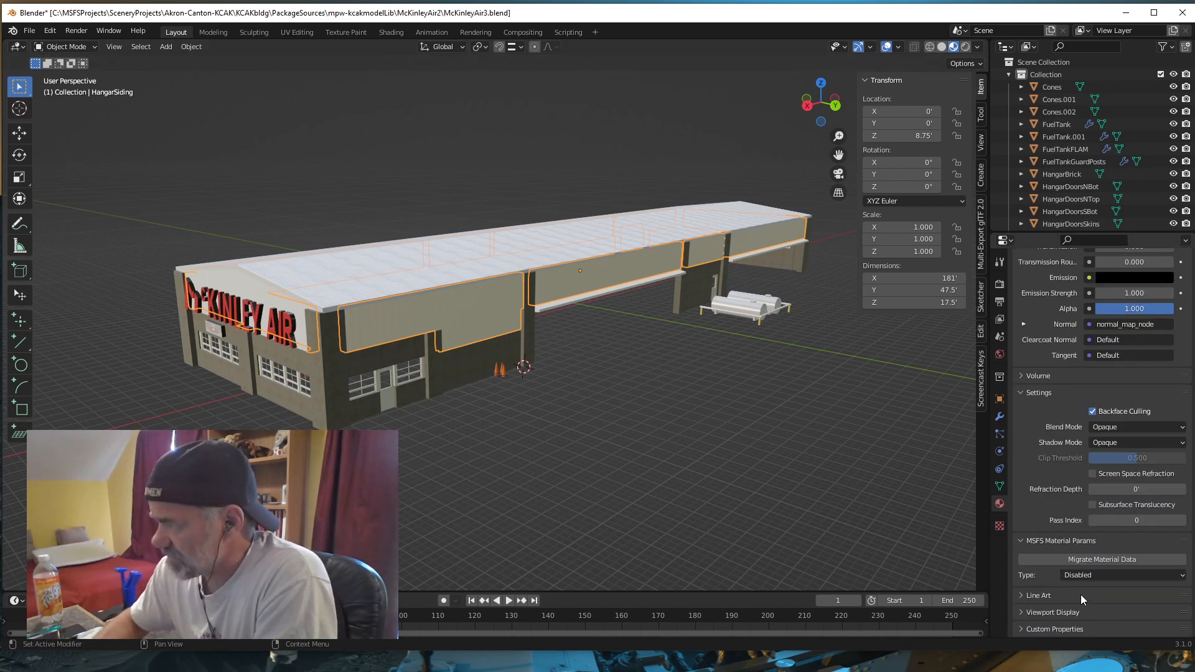
{"action": "left_click", "coordinate": [1085, 559]}
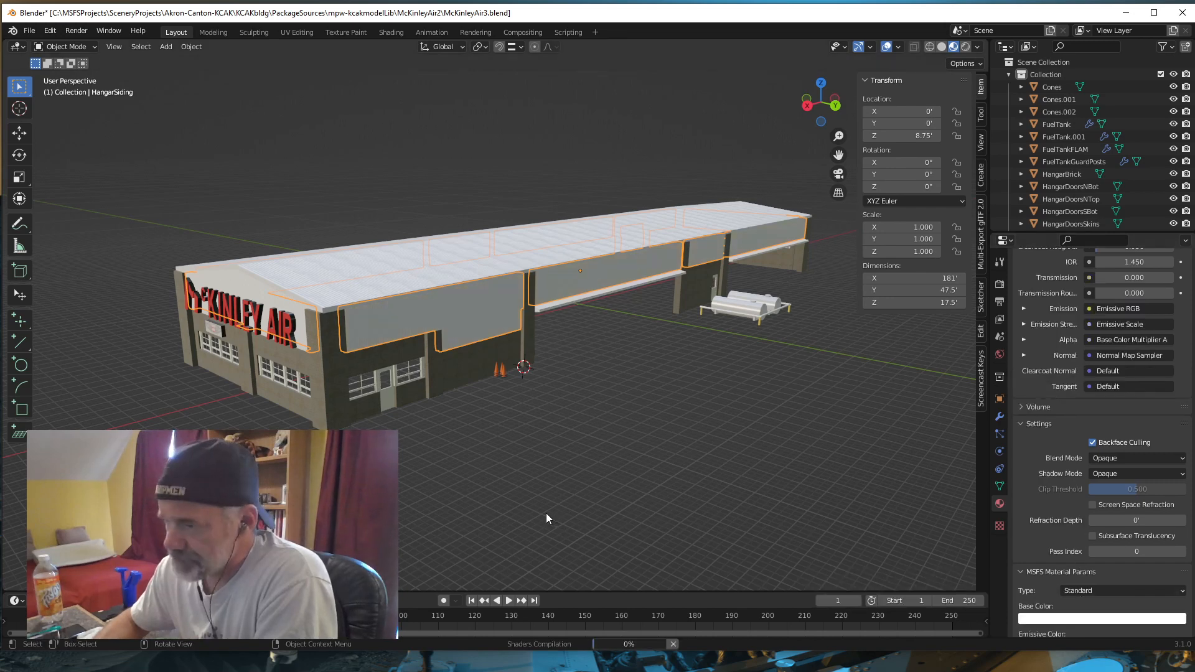
Step: Migrate the MSFS material data of the roof deck and of the McKinley Air sign's letter faces
{"action": "left_click", "coordinate": [361, 279]}
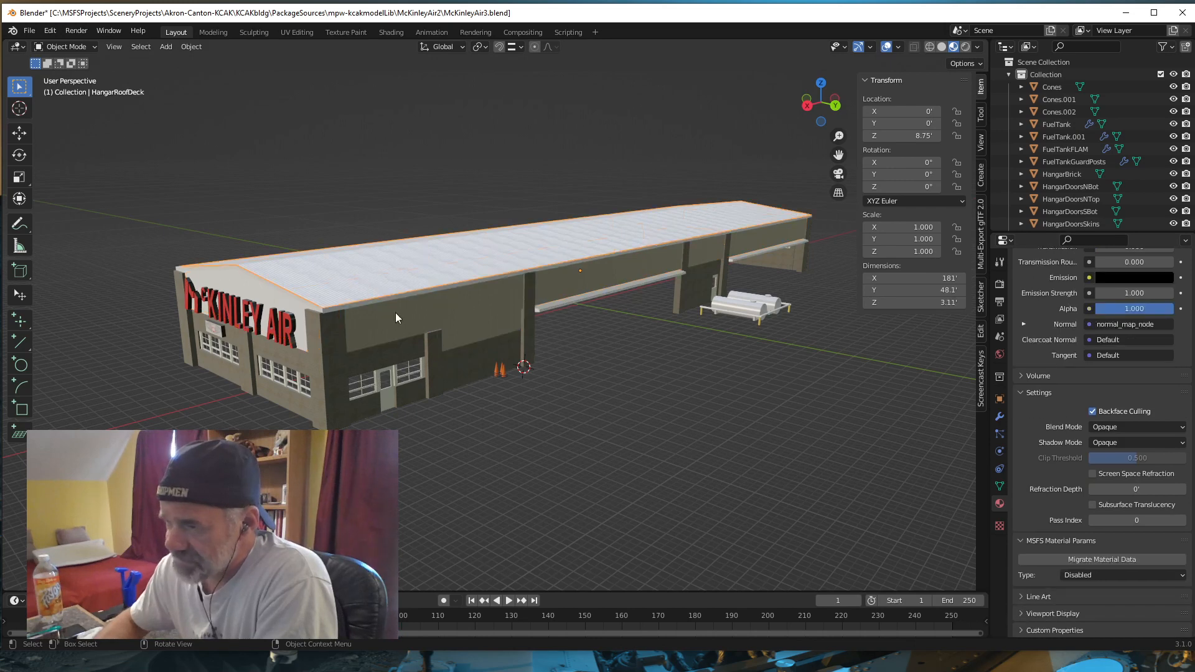
{"action": "left_click", "coordinate": [1096, 559]}
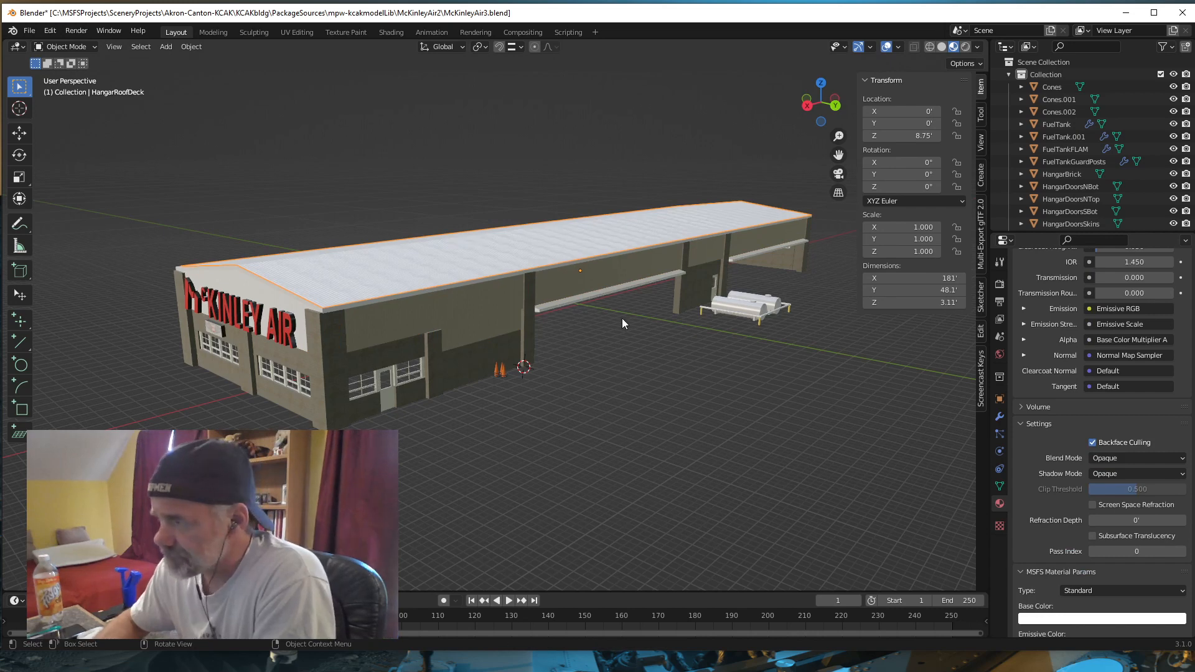
{"action": "left_click", "coordinate": [616, 290]}
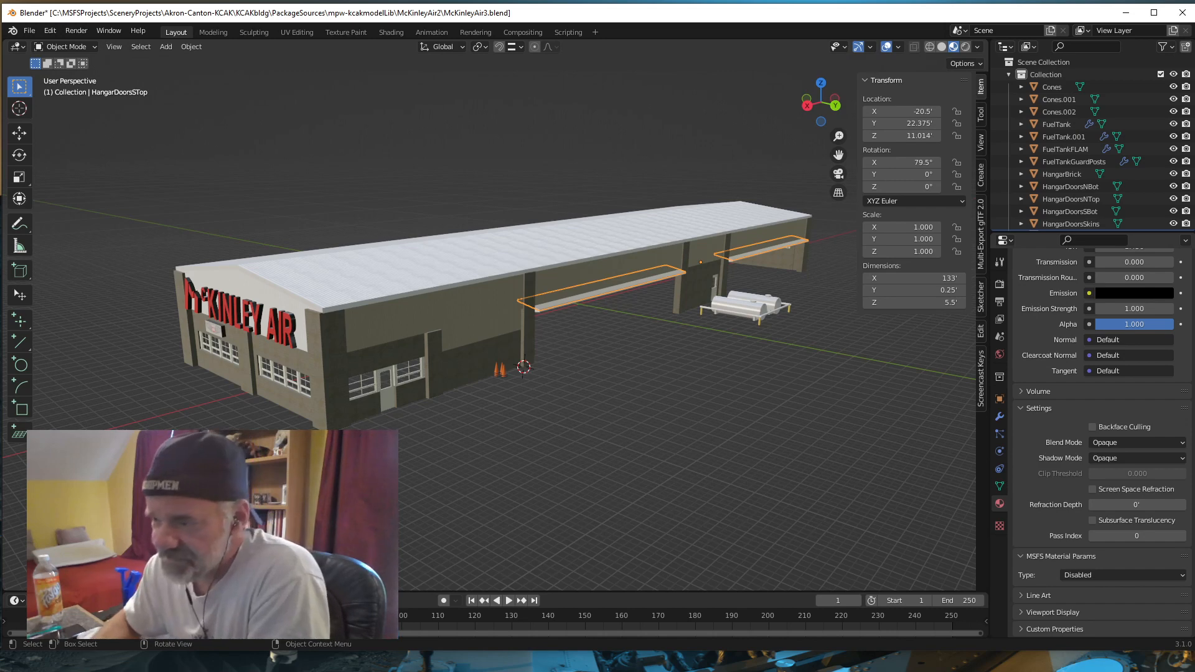
{"action": "left_click", "coordinate": [287, 336]}
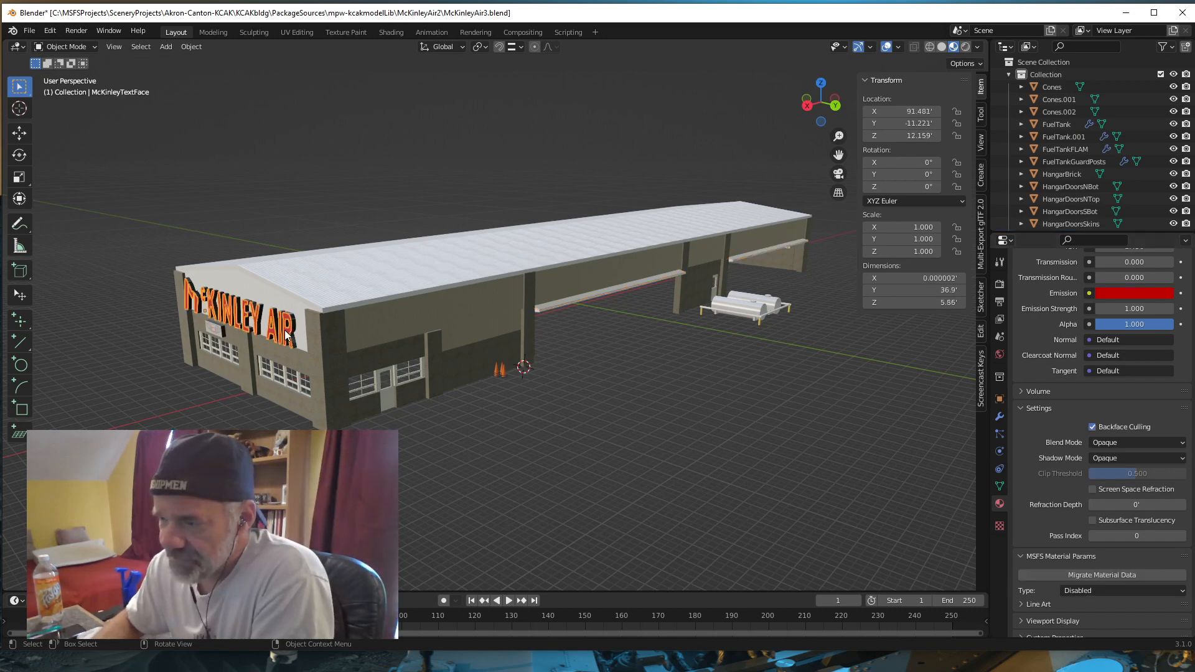
{"action": "left_click", "coordinate": [1115, 427]}
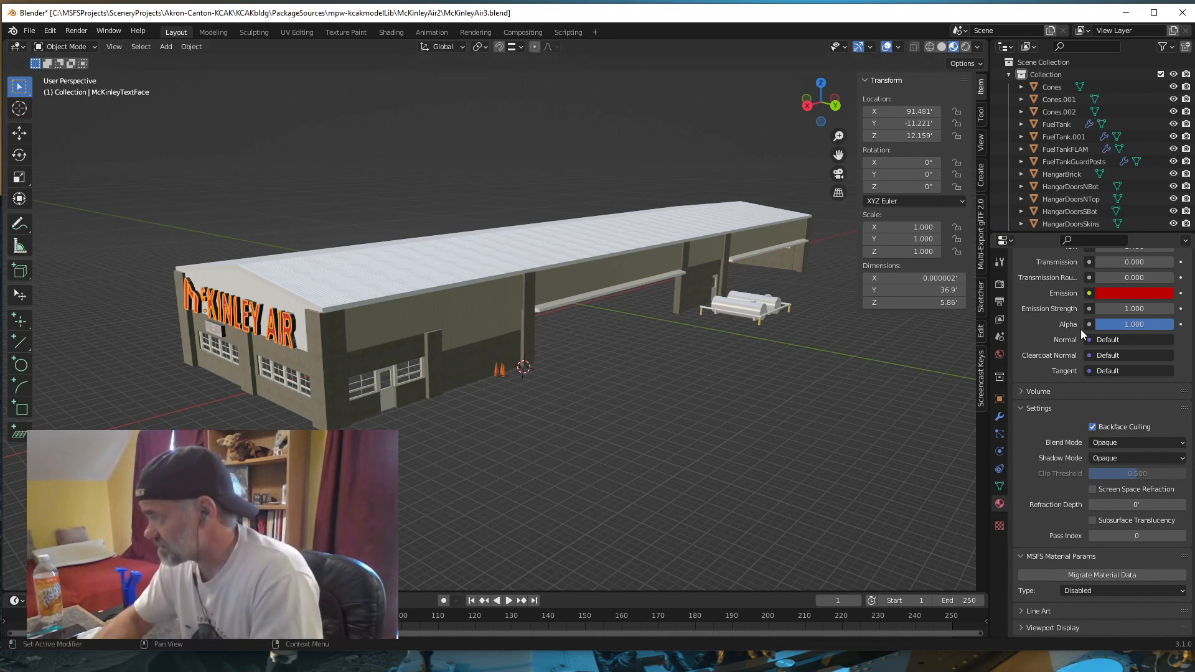
{"action": "left_click", "coordinate": [1086, 575]}
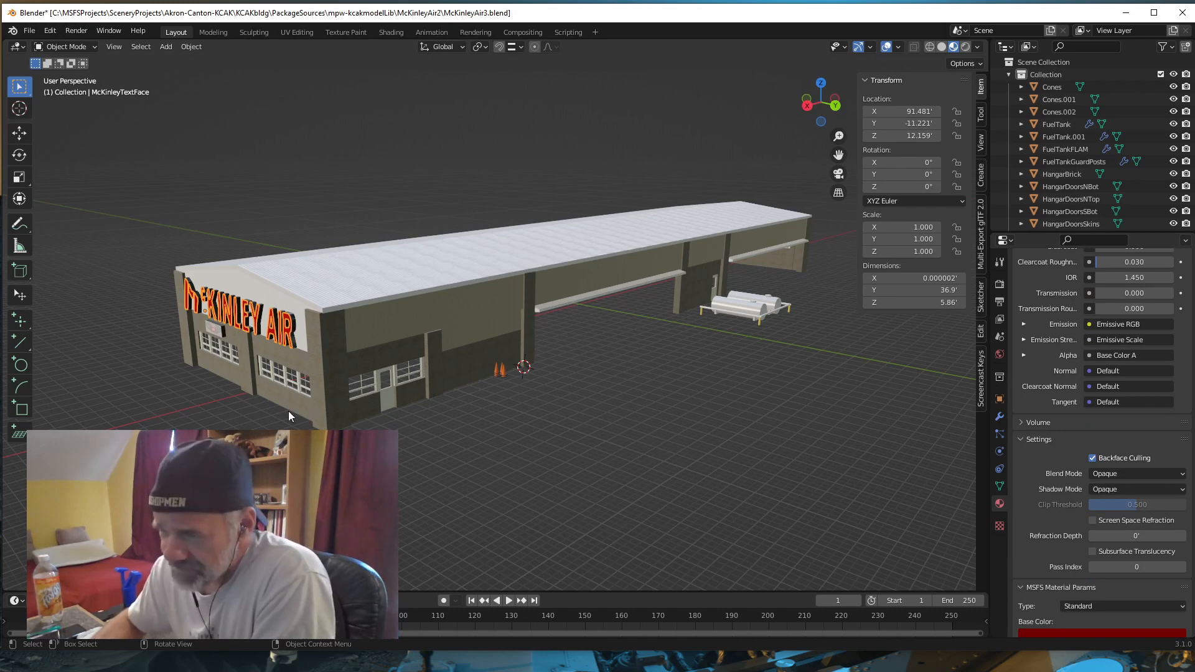
Step: Migrate the MSFS material data of the small Phillips sign face above the front windows
{"action": "left_click", "coordinate": [213, 336]}
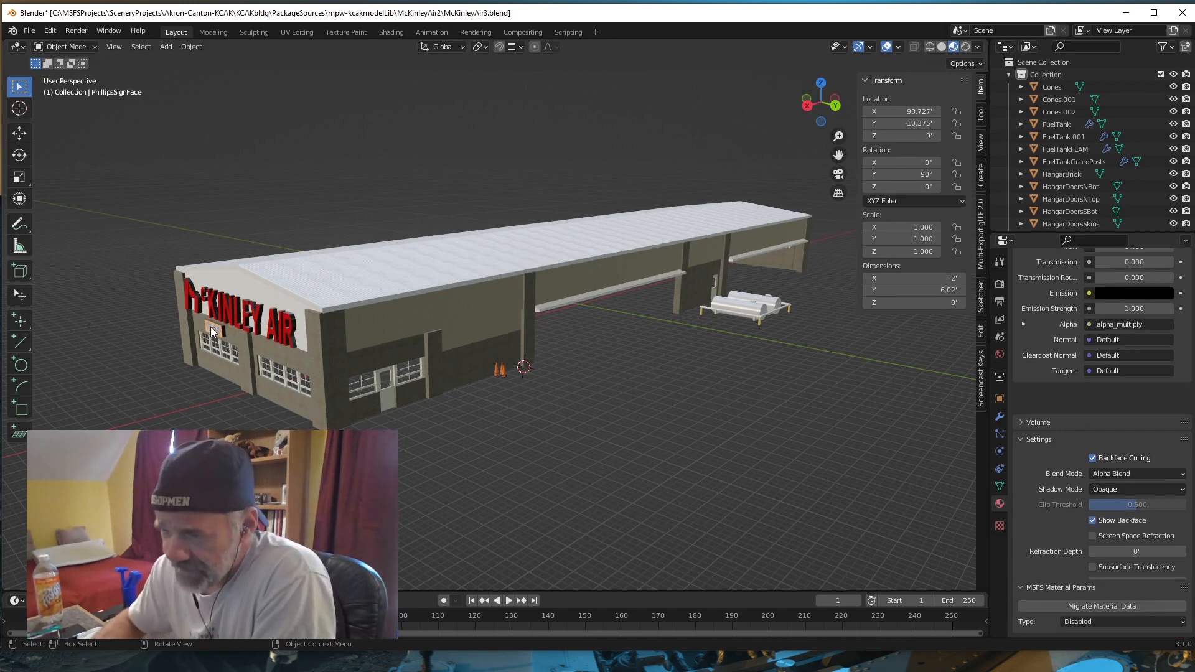
{"action": "scroll", "coordinate": [206, 346], "scroll_direction": "up", "scroll_amount": 5}
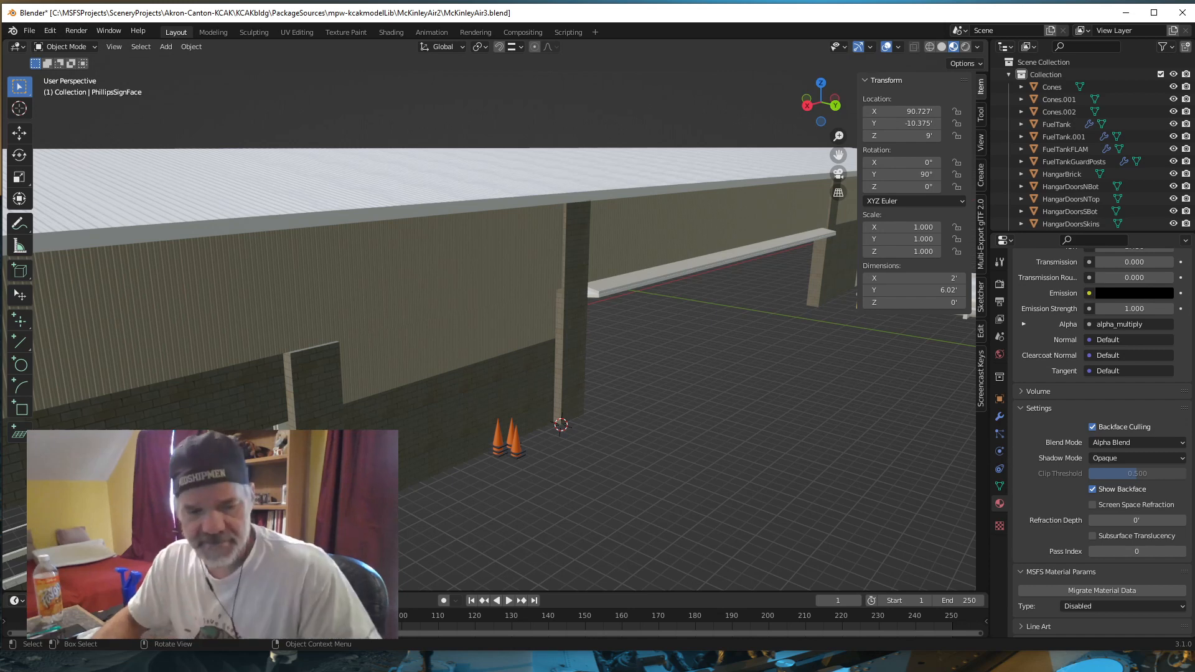
{"action": "scroll", "coordinate": [506, 485], "scroll_direction": "down", "scroll_amount": 5}
{"action": "middle_click_drag", "start_coordinate": [505, 486], "coordinate": [554, 470], "text": "shift"}
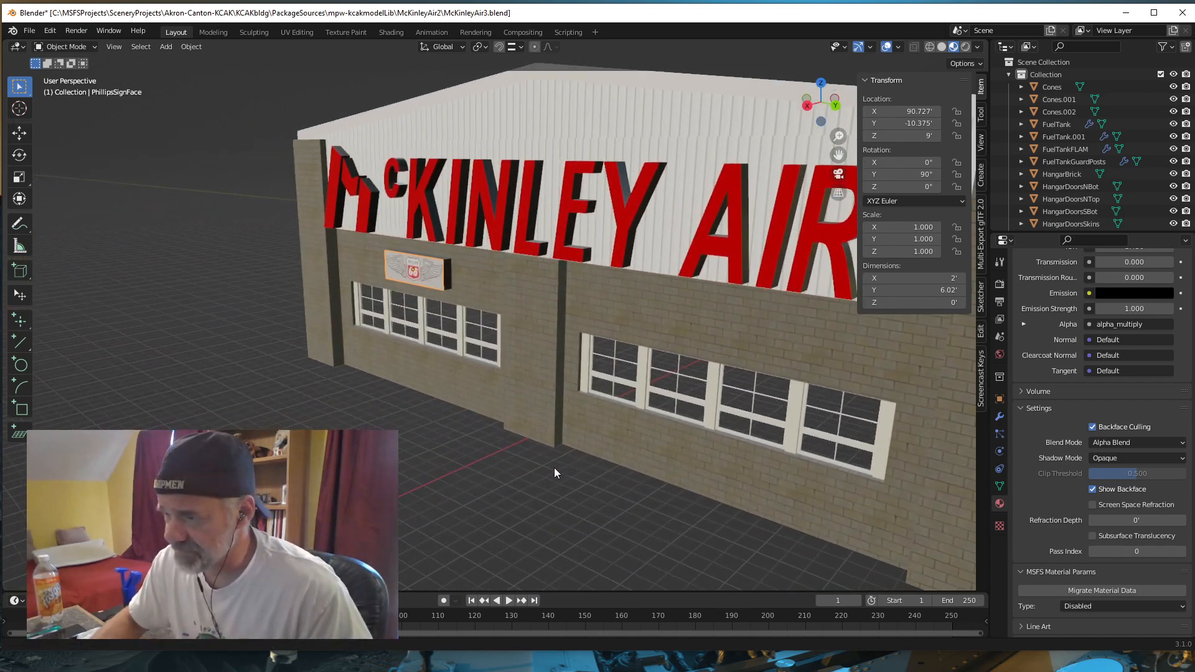
{"action": "left_click", "coordinate": [1091, 591]}
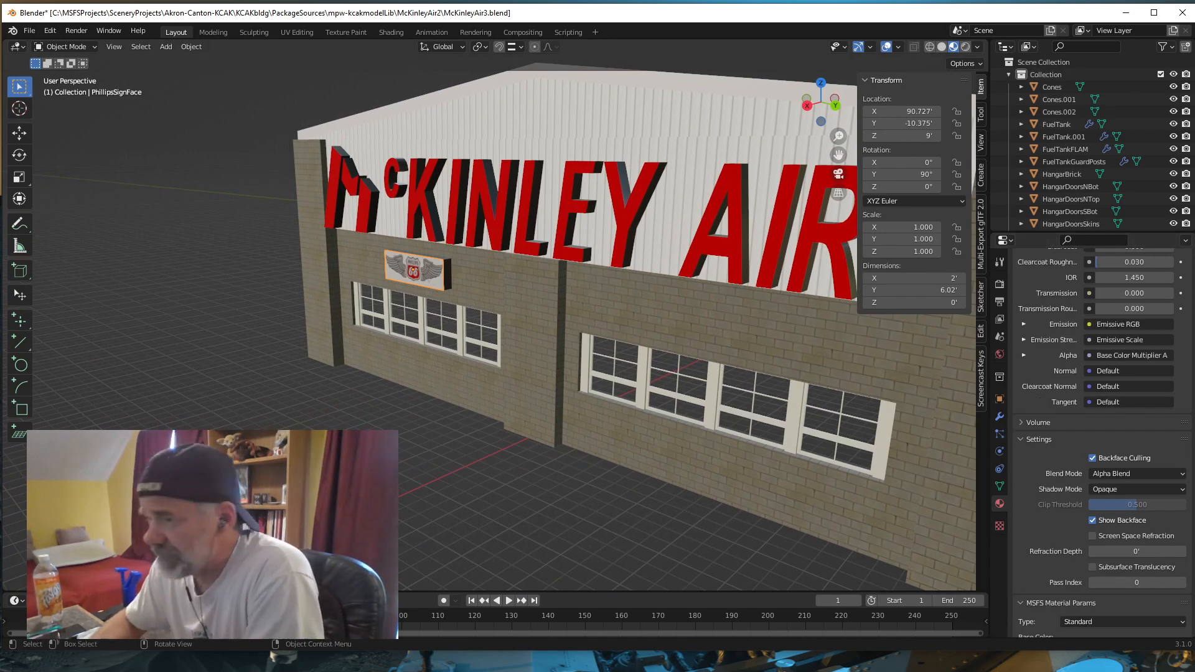
{"action": "scroll", "coordinate": [243, 417], "scroll_direction": "down", "scroll_amount": 6}
{"action": "middle_click_drag", "start_coordinate": [803, 478], "coordinate": [732, 482]}
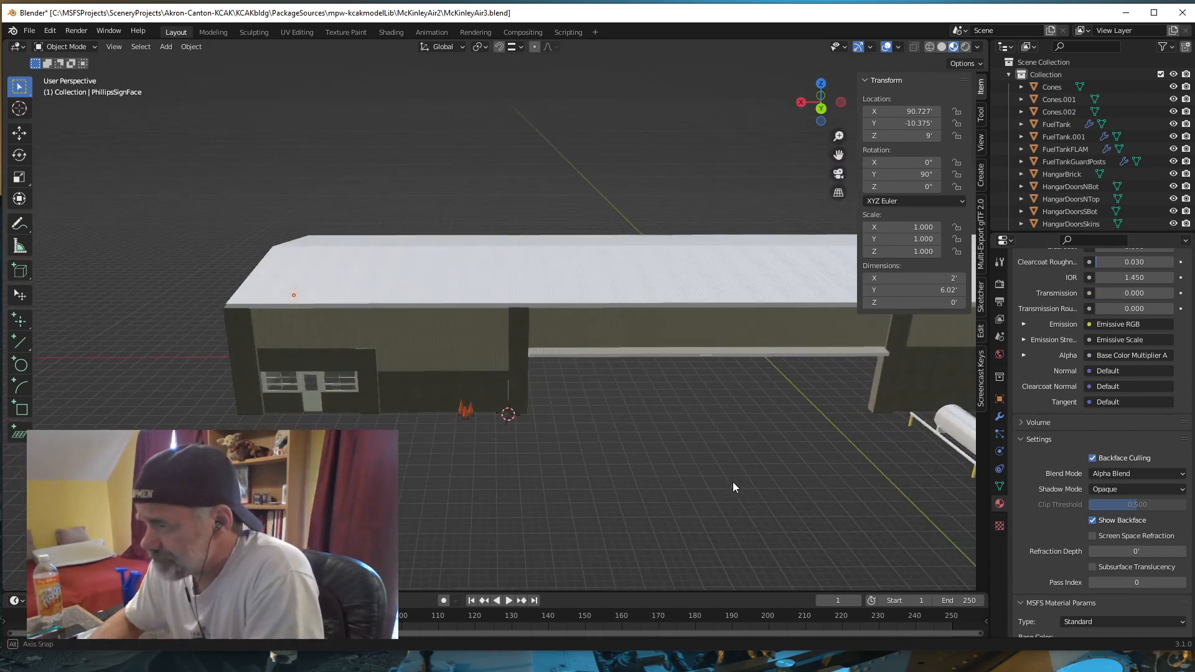
Step: Select the traffic cones by the brick wall and check their MSFS material type
{"action": "scroll", "coordinate": [507, 480], "scroll_direction": "up", "scroll_amount": 4}
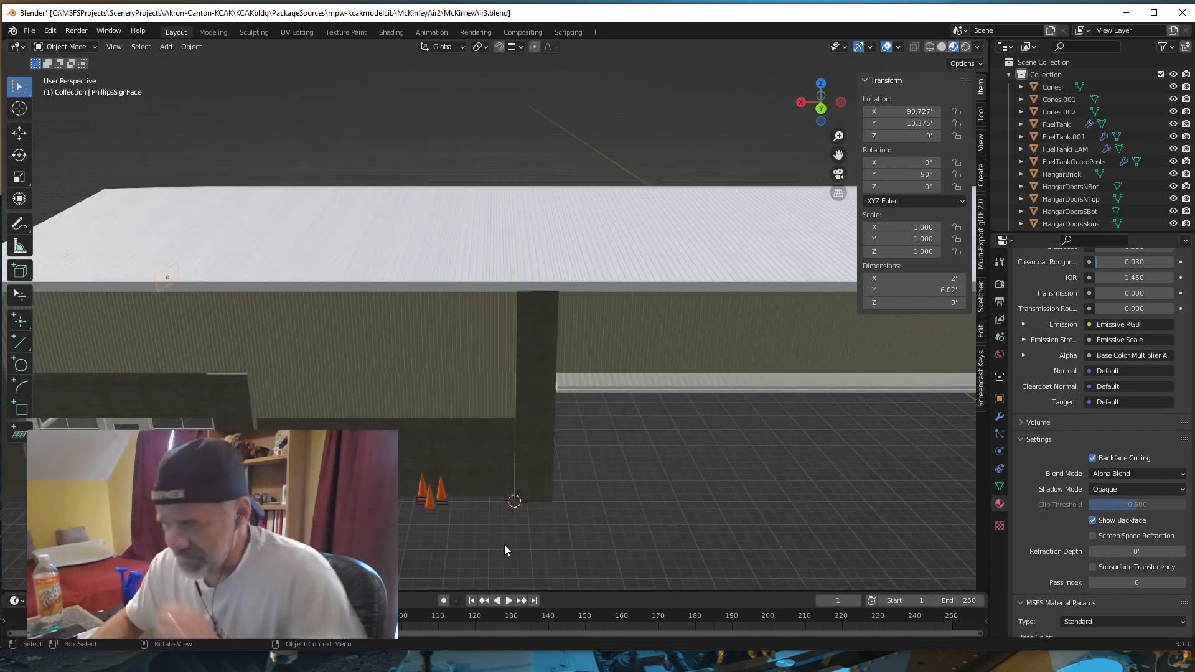
{"action": "middle_click_drag", "start_coordinate": [458, 584], "coordinate": [503, 504]}
{"action": "scroll", "coordinate": [566, 406], "scroll_direction": "up", "scroll_amount": 2}
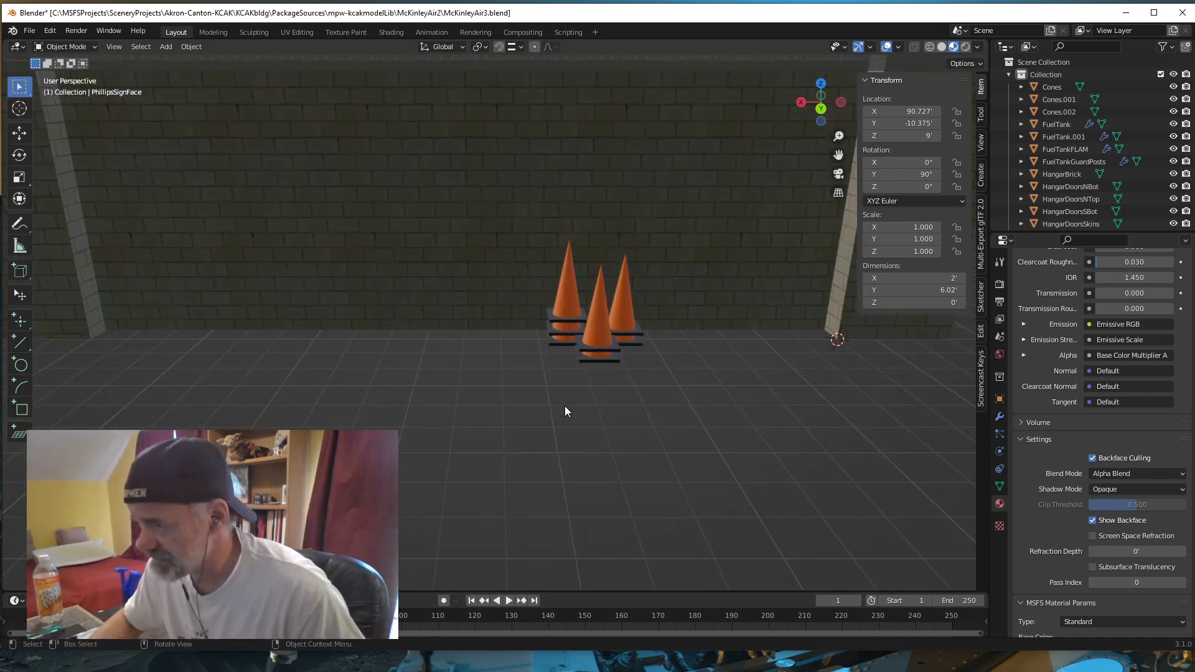
{"action": "left_click", "coordinate": [596, 327]}
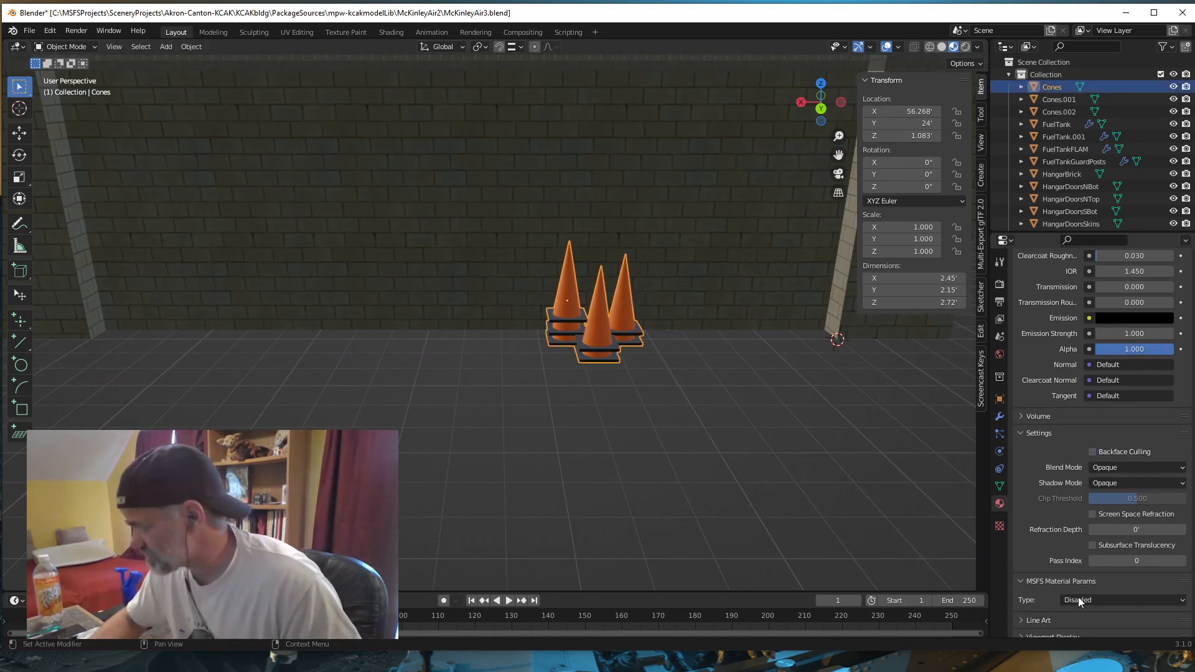
Step: Check the materials of the fuel tanks and their flammable-sign end faces, including the WhiteSteel material's MSFS parameters
{"action": "scroll", "coordinate": [437, 428], "scroll_direction": "down", "scroll_amount": 8}
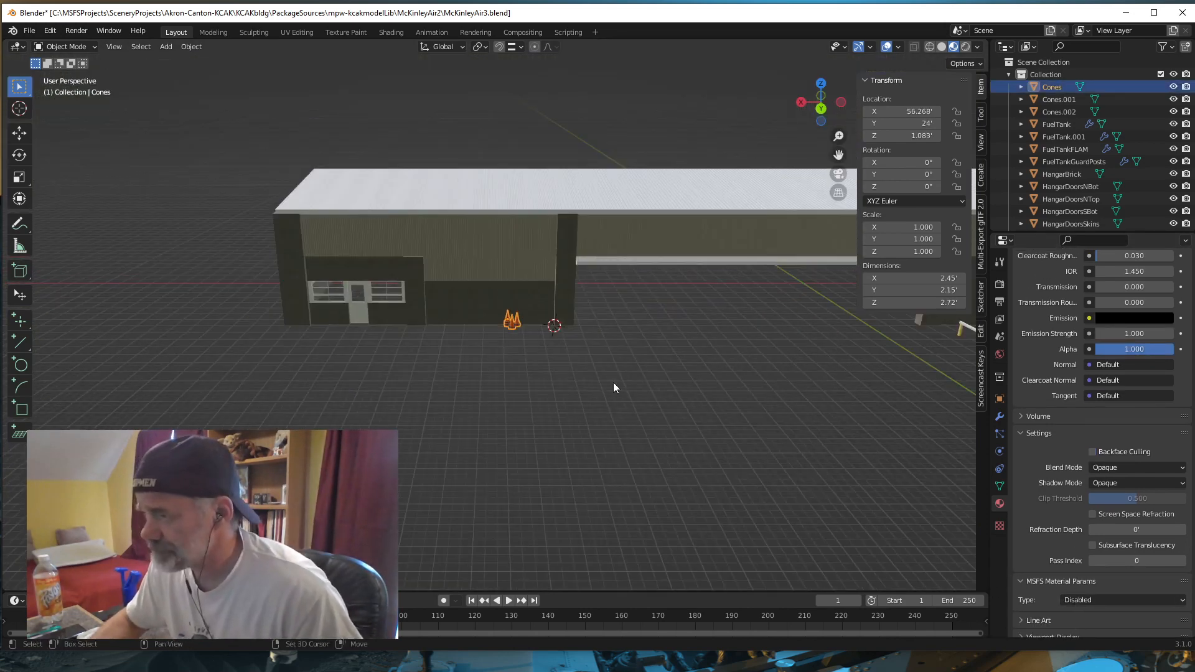
{"action": "middle_click_drag", "start_coordinate": [614, 382], "coordinate": [198, 472], "text": "shift"}
{"action": "middle_click_drag", "start_coordinate": [609, 448], "coordinate": [397, 425], "text": "shift"}
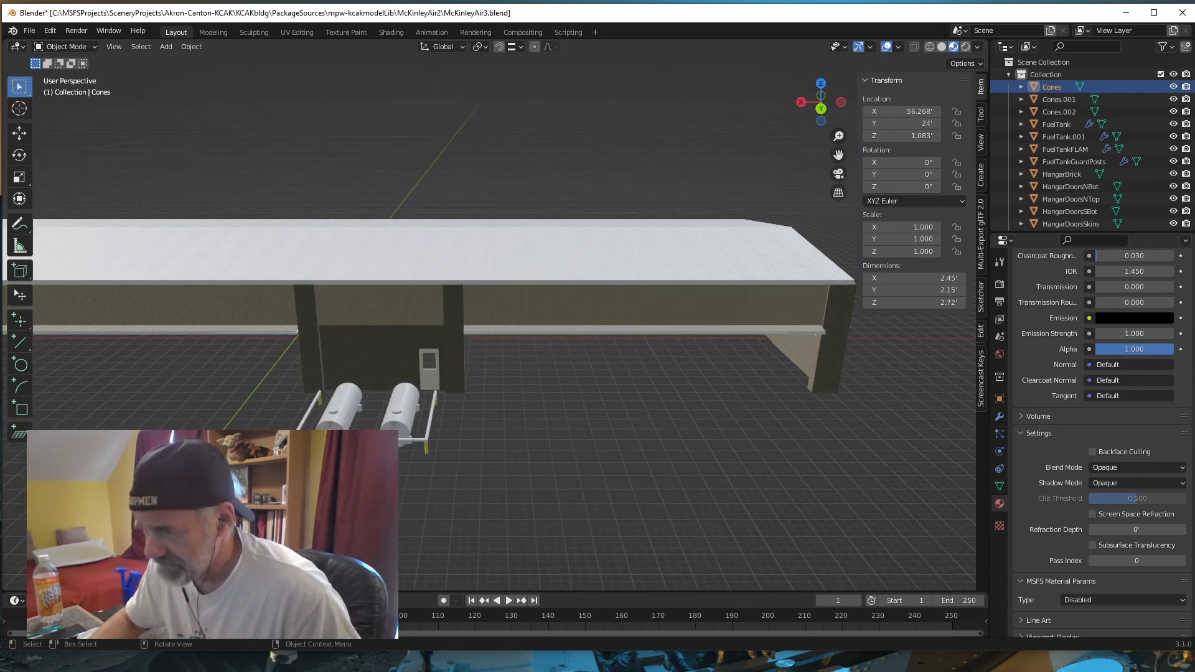
{"action": "left_click", "coordinate": [396, 433]}
{"action": "scroll", "coordinate": [398, 438], "scroll_direction": "up", "scroll_amount": 4}
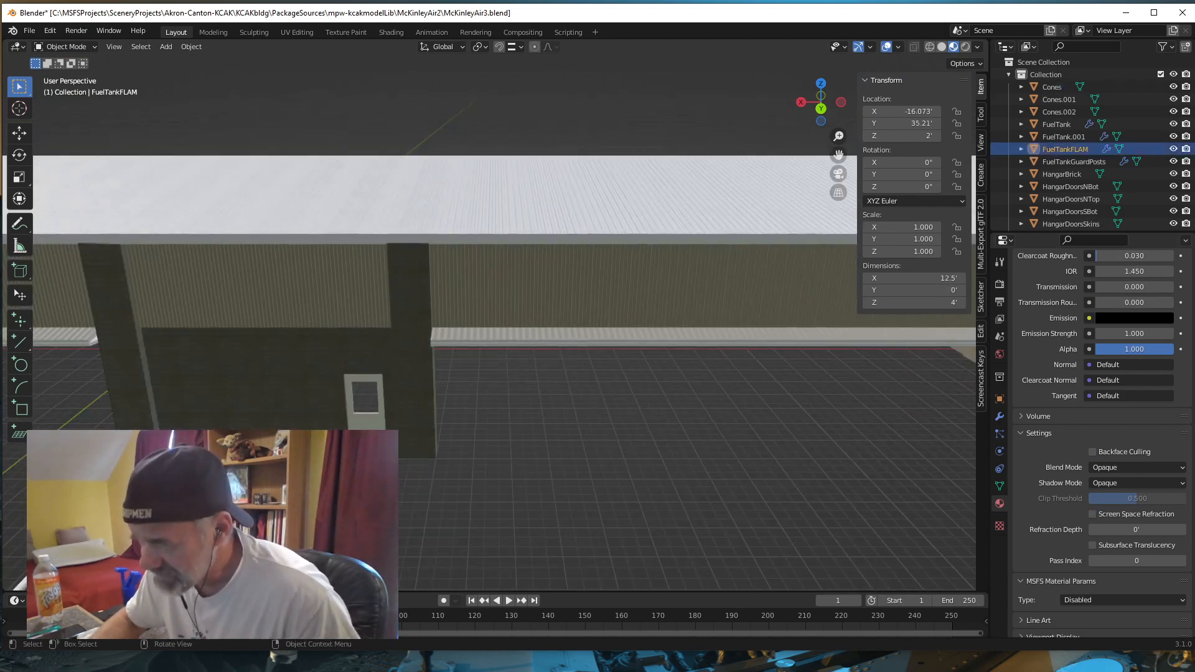
{"action": "scroll", "coordinate": [443, 423], "scroll_direction": "down", "scroll_amount": 4}
{"action": "scroll", "coordinate": [446, 423], "scroll_direction": "up", "scroll_amount": 2}
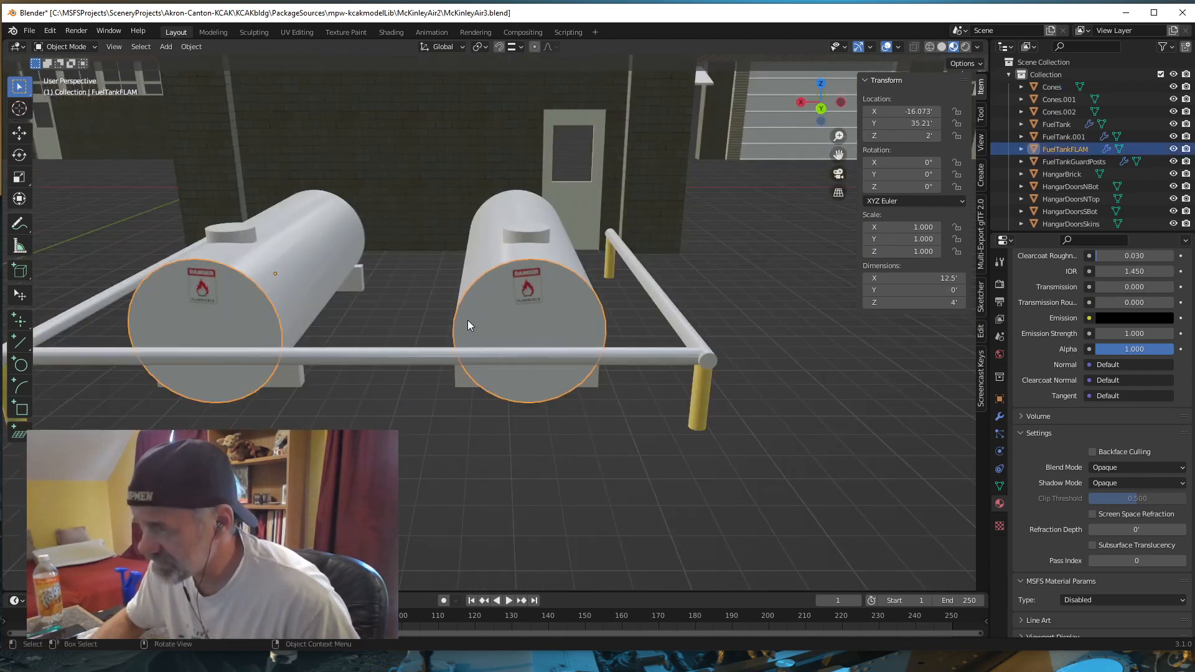
{"action": "left_click", "coordinate": [200, 294]}
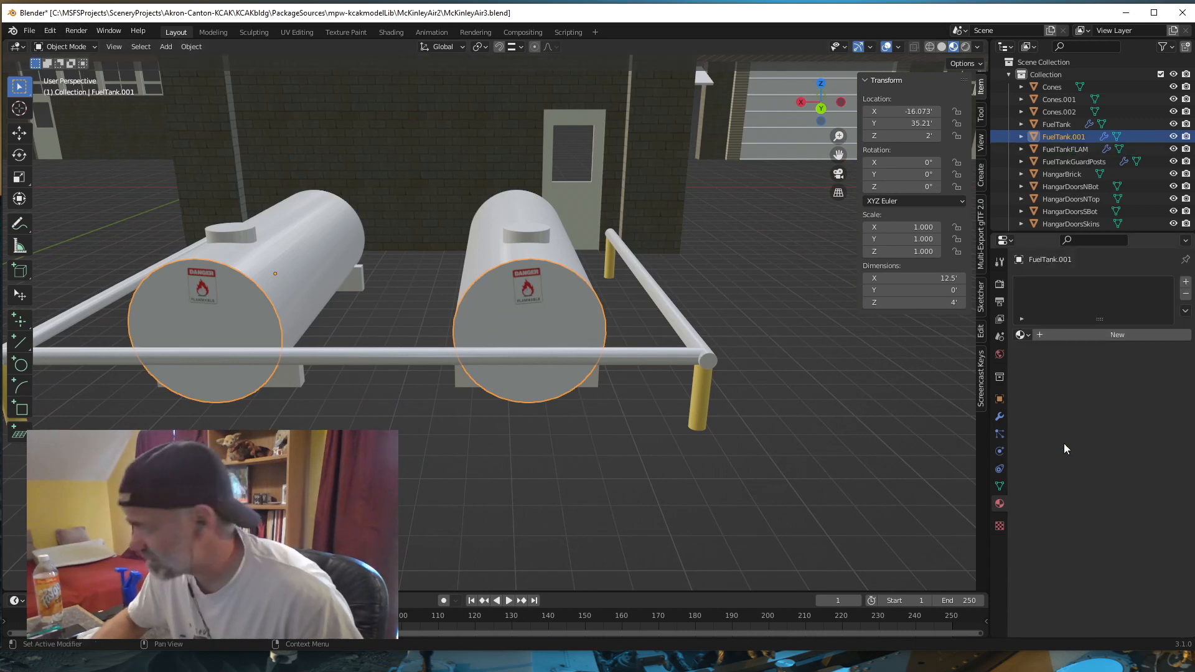
{"action": "left_click", "coordinate": [534, 290]}
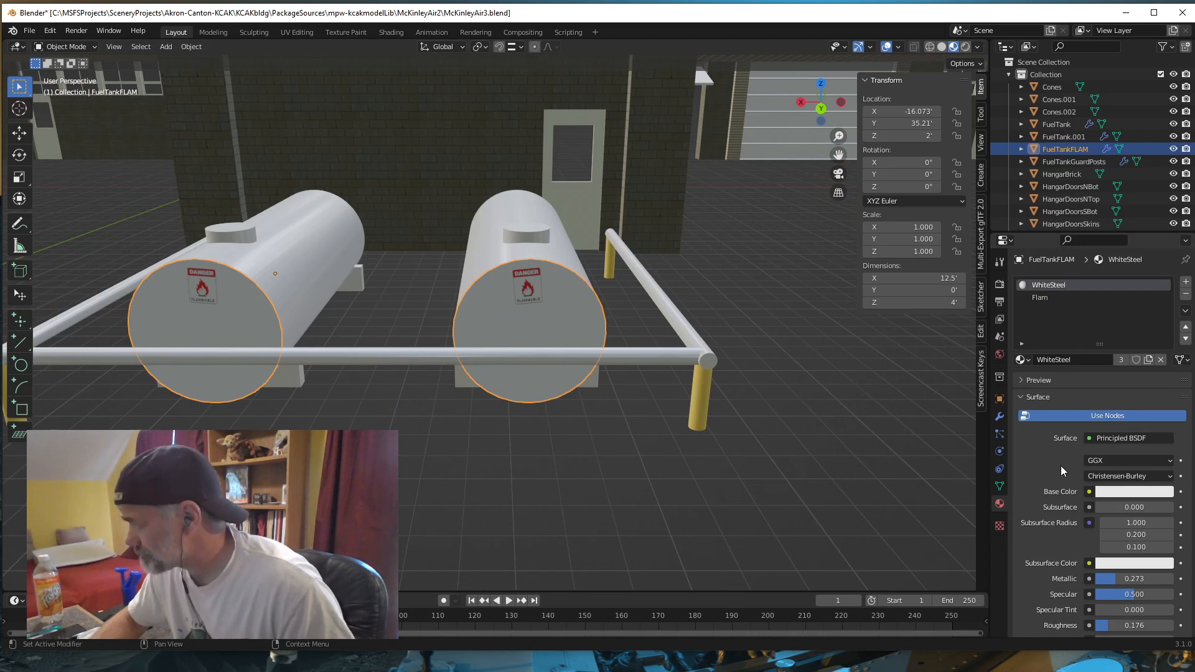
{"action": "scroll", "coordinate": [1061, 466], "scroll_direction": "down", "scroll_amount": 15}
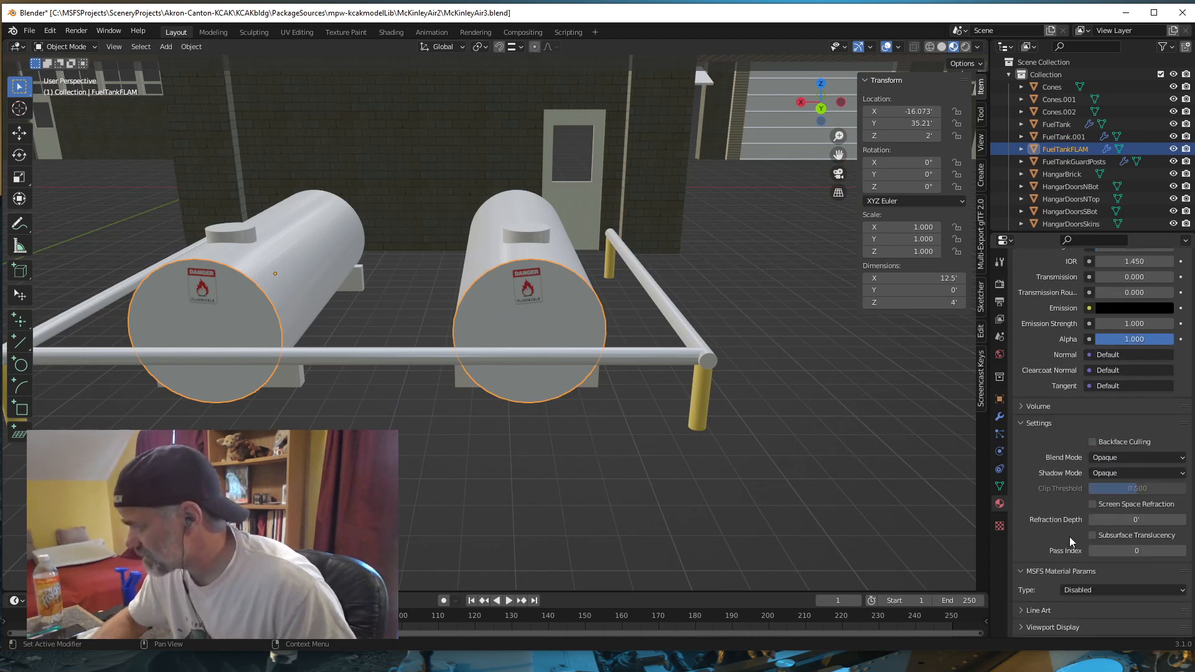
{"action": "scroll", "coordinate": [1064, 553], "scroll_direction": "down", "scroll_amount": 1}
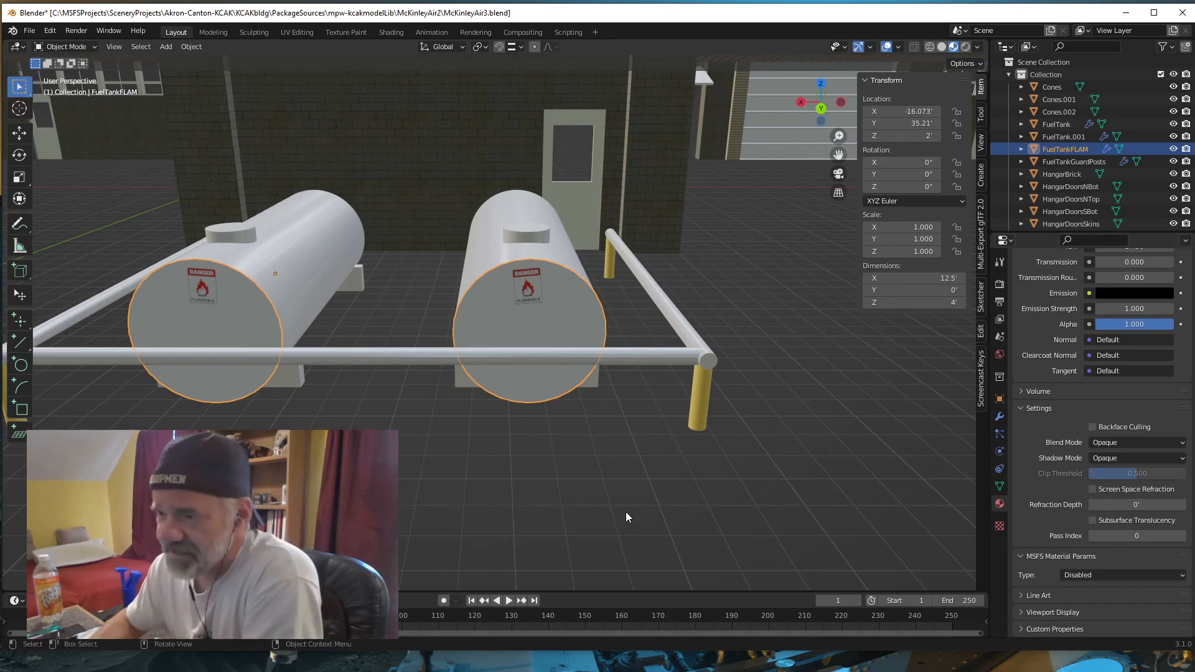
{"action": "scroll", "coordinate": [625, 516], "scroll_direction": "up", "scroll_amount": 3}
{"action": "scroll", "coordinate": [628, 518], "scroll_direction": "down", "scroll_amount": 12}
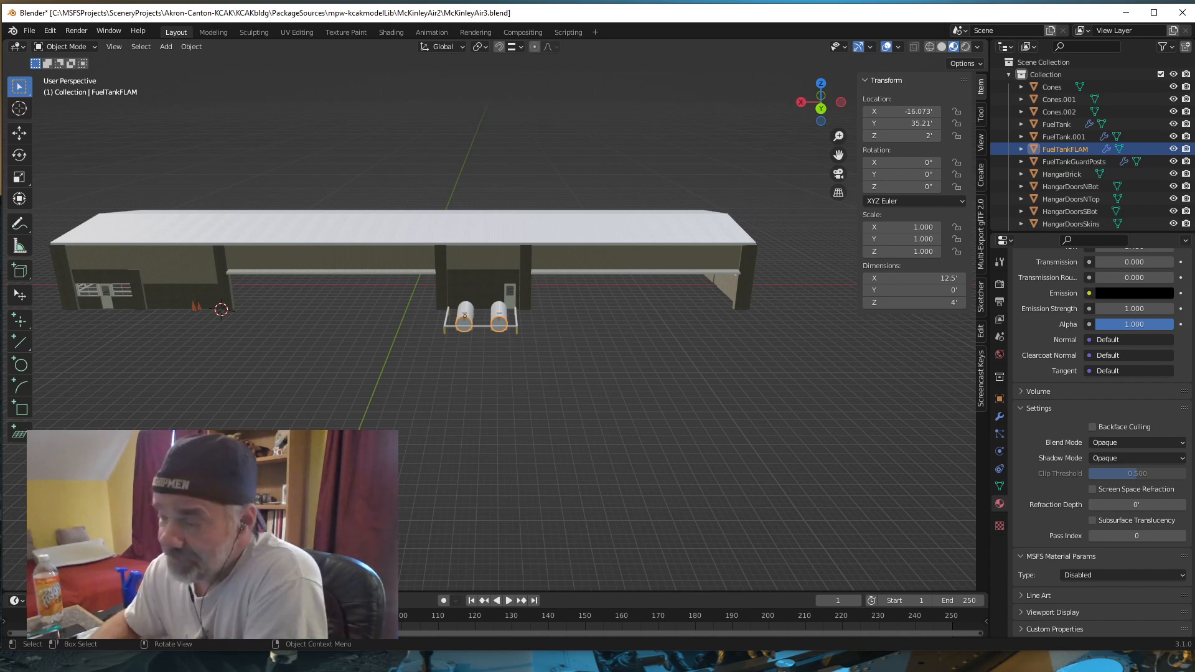
{"action": "scroll", "coordinate": [489, 324], "scroll_direction": "up", "scroll_amount": 2}
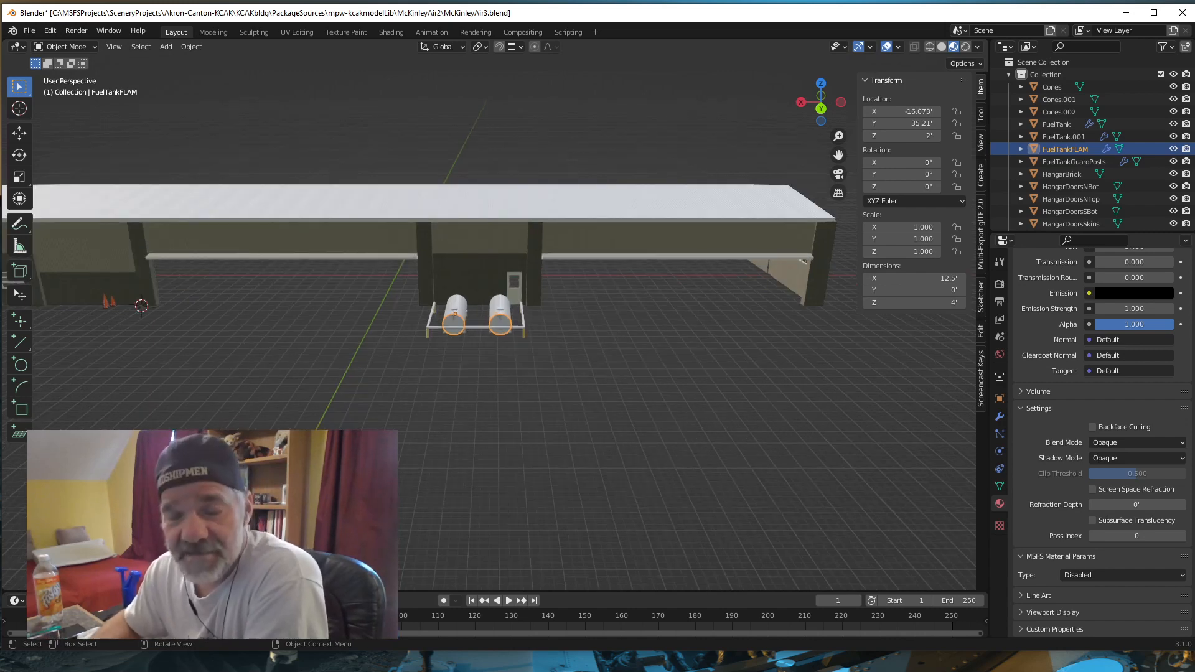